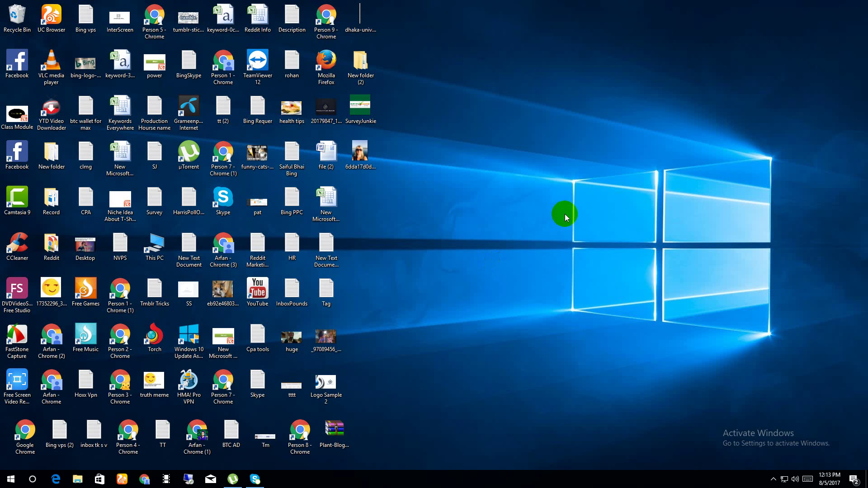
# Refresh the desktop twice from its context menu, then launch Google Chrome from the taskbar.
pyautogui.rightClick(613, 285)
pyautogui.click(638, 312)
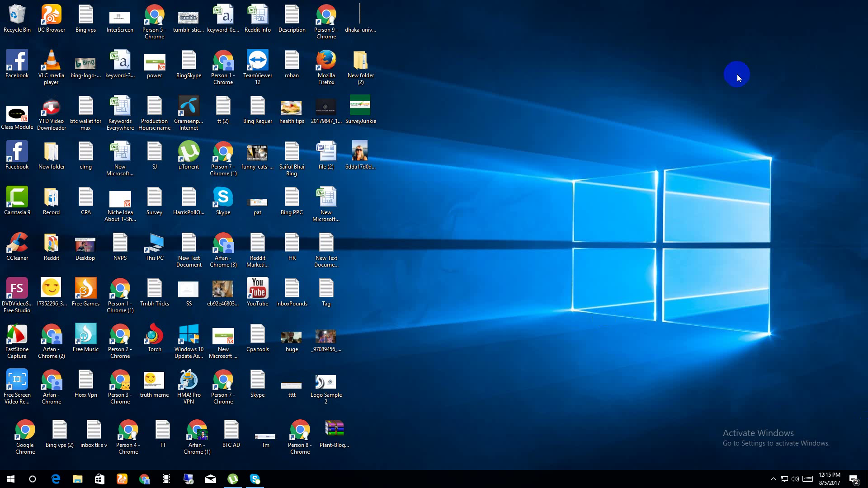
pyautogui.rightClick(622, 185)
pyautogui.click(558, 285)
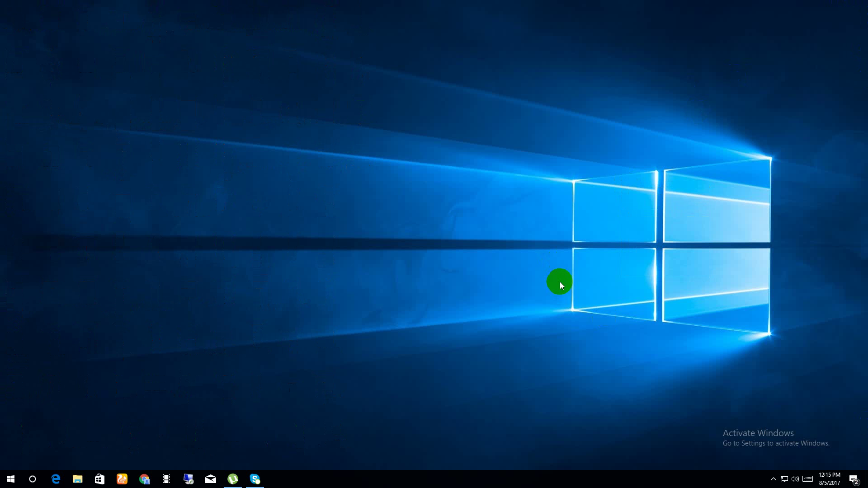
pyautogui.click(147, 480)
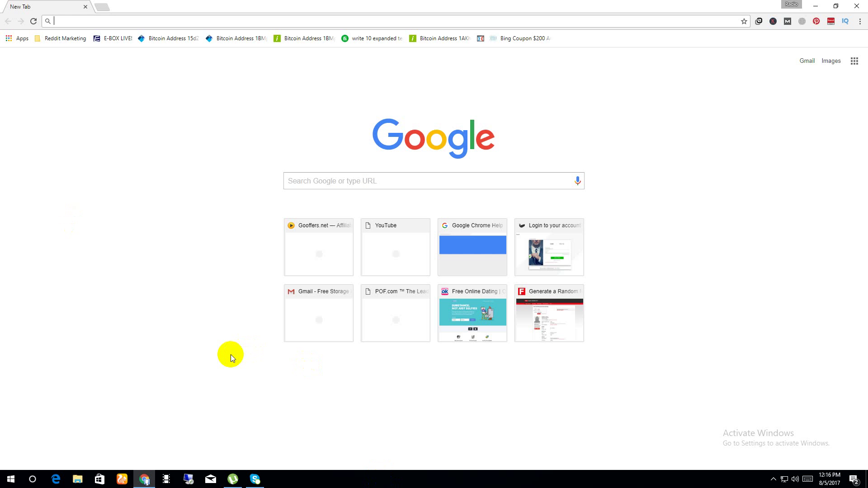
# Search Google for 'google kw planner' and open the AdWords Keyword Planner result in a new tab.
pyautogui.write('goog')
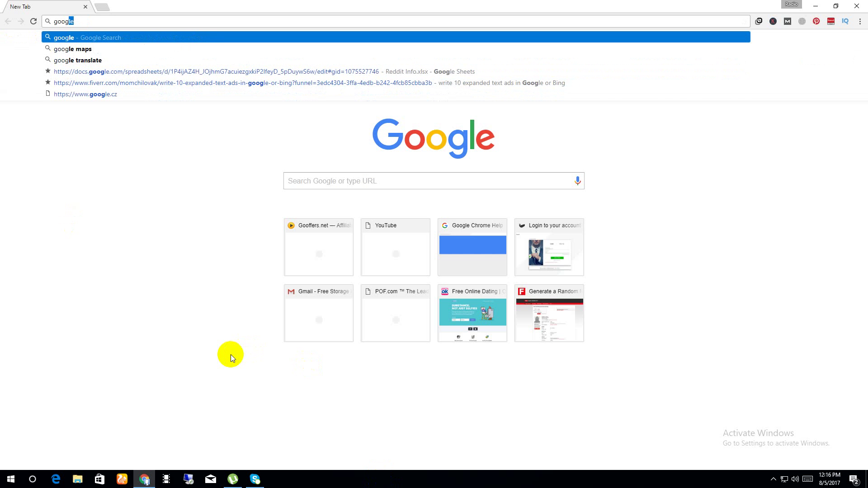
pyautogui.write('le ')
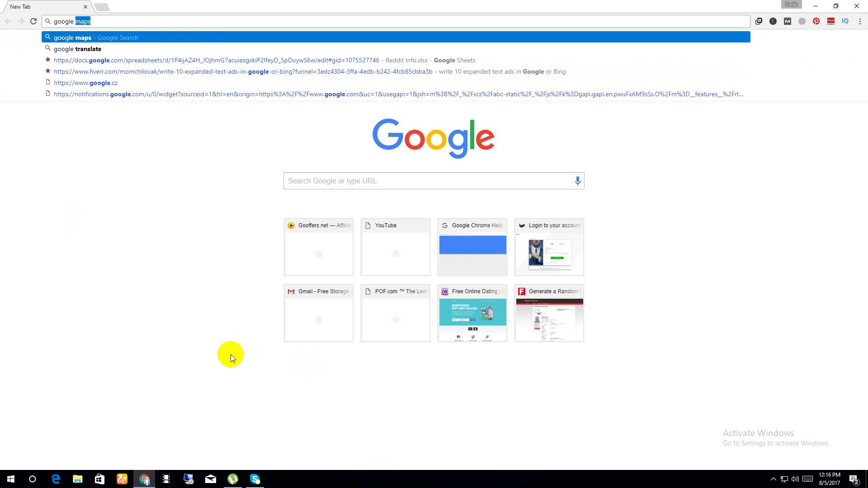
pyautogui.write('kw')
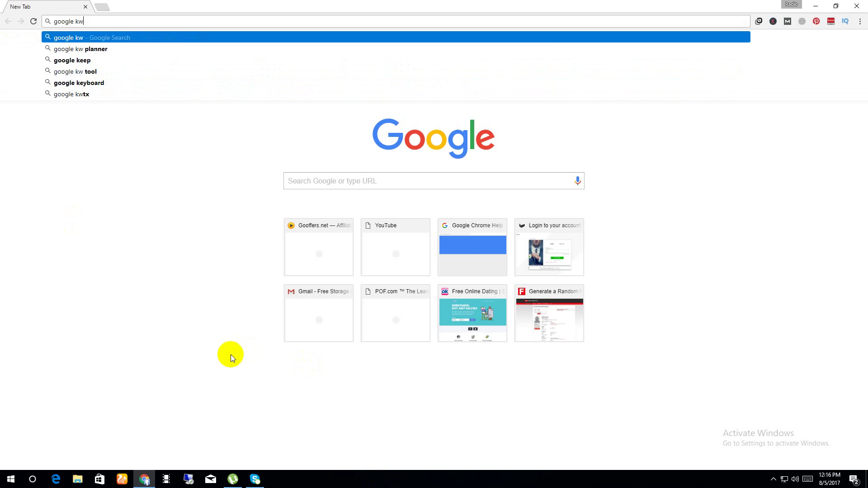
pyautogui.press('Down')
pyautogui.press('Return')
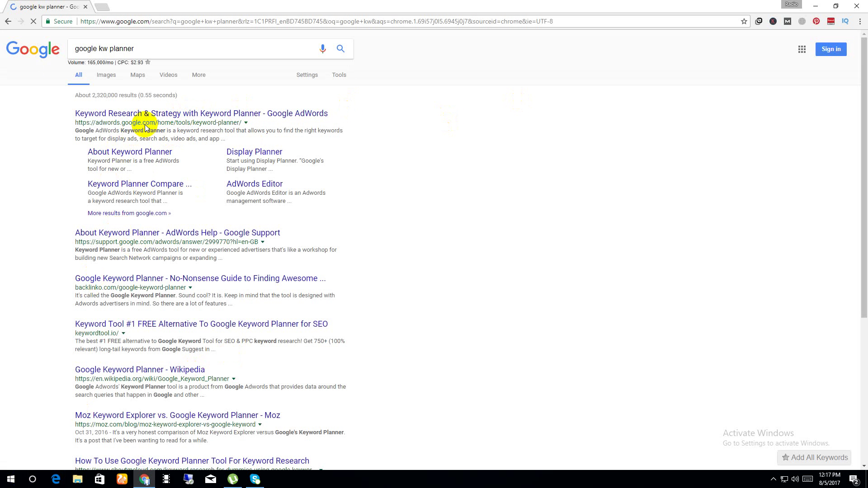
pyautogui.middleClick(166, 113)
pyautogui.scroll(-5, 154, 90)
pyautogui.click(130, 5)
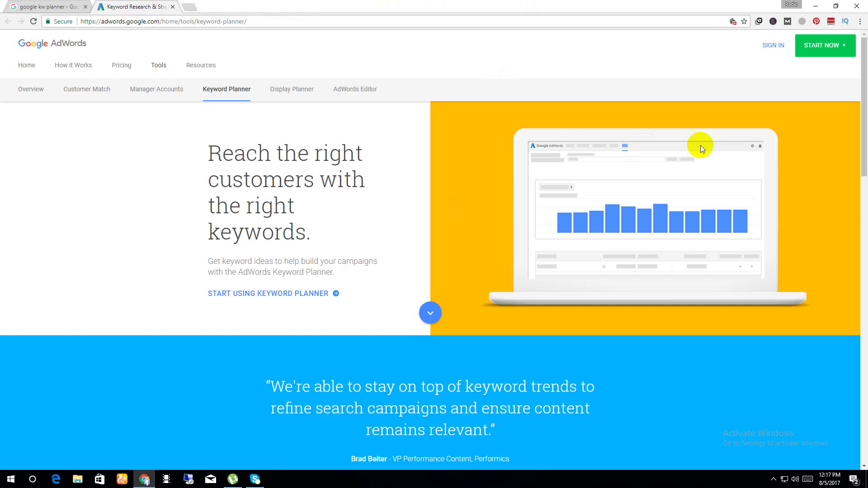
# Sign in to AdWords with a different Google account, entering its e-mail and password.
pyautogui.click(769, 48)
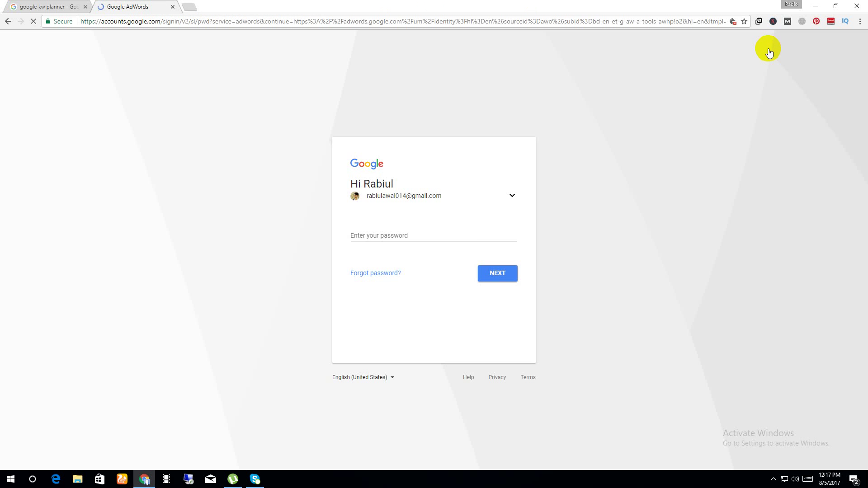
pyautogui.click(512, 197)
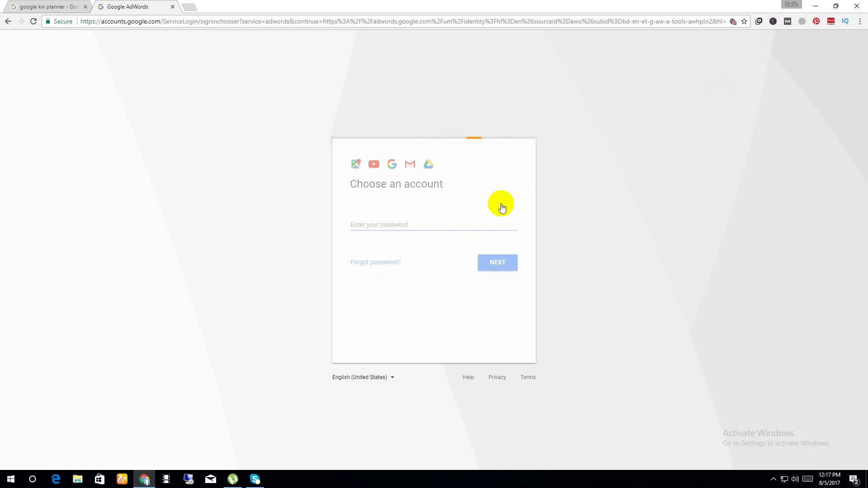
pyautogui.click(434, 257)
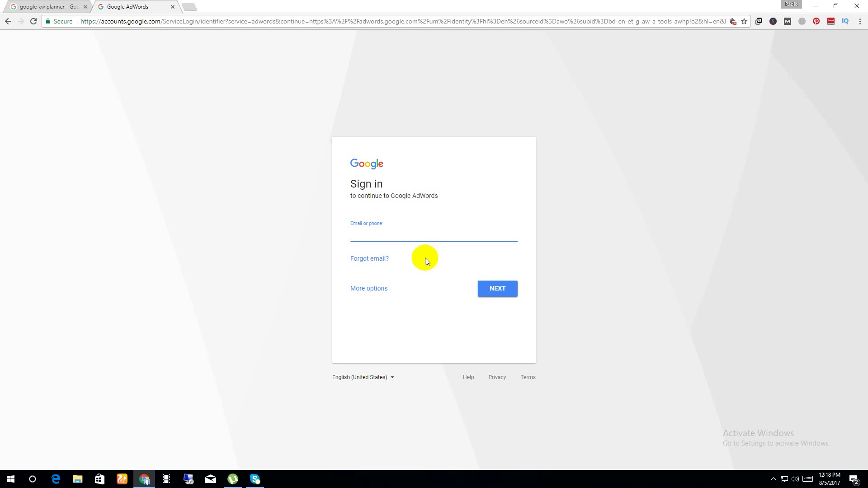
pyautogui.press('Return')
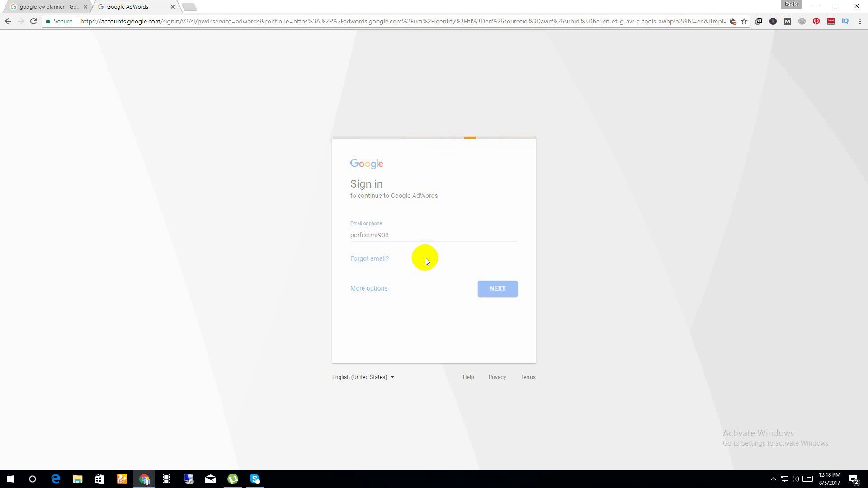
pyautogui.write('•••••••••')
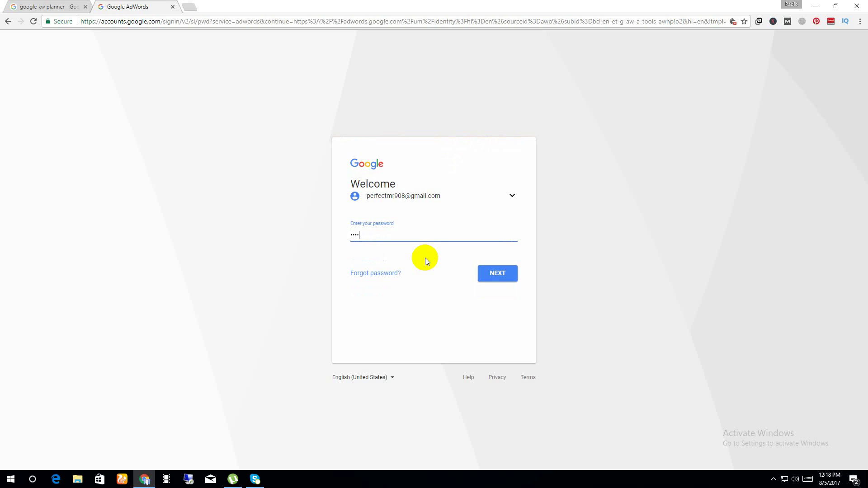
pyautogui.write('•••••')
pyautogui.press('Return')
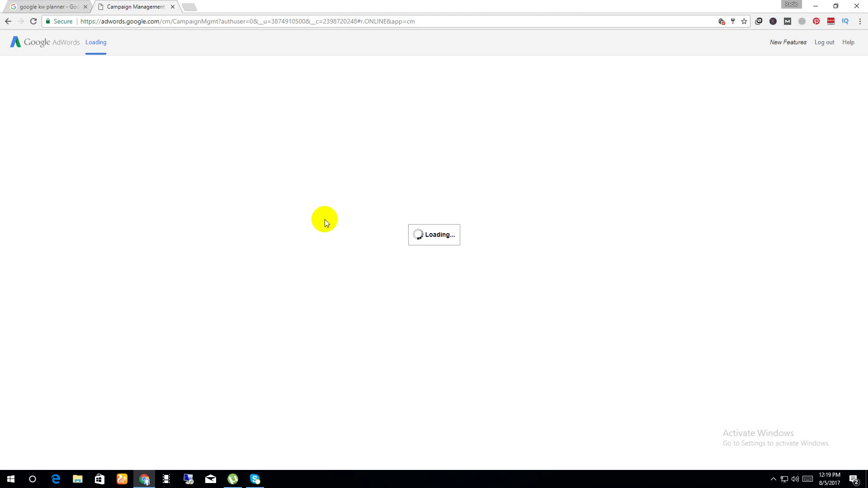
# Go back to the Campaign Management tab and launch Keyword Planner from the Tools menu.
pyautogui.click(71, 4)
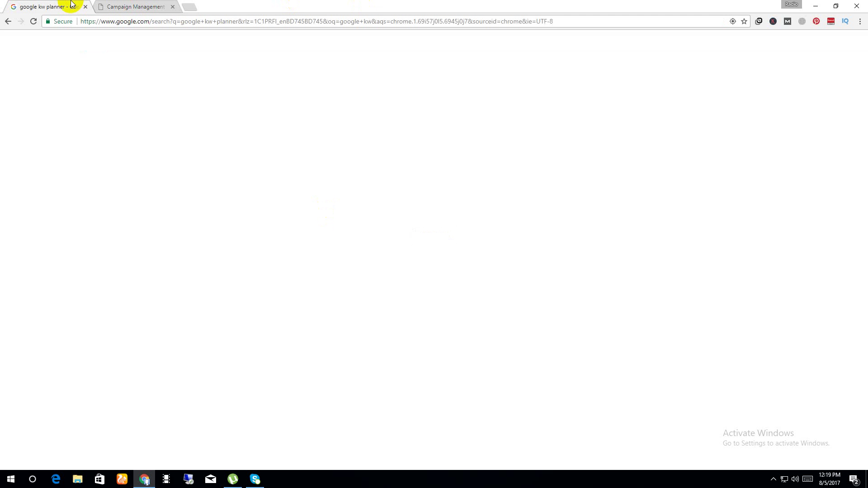
pyautogui.click(109, 4)
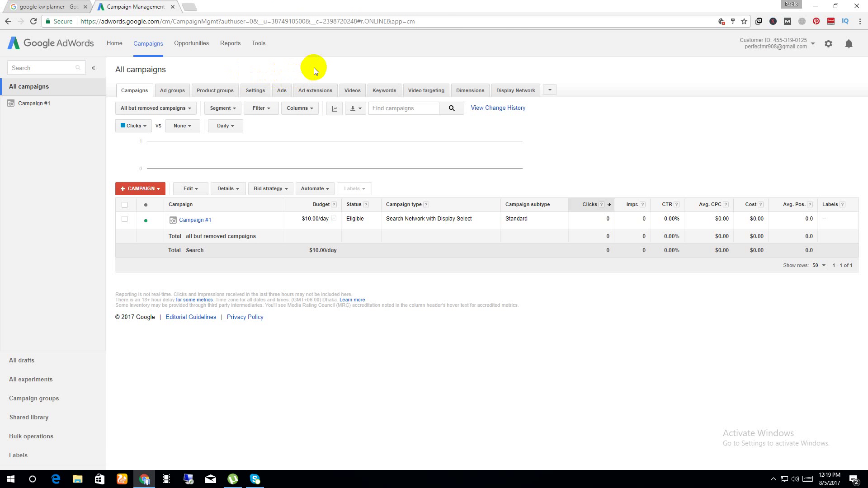
pyautogui.click(231, 44)
pyautogui.click(258, 42)
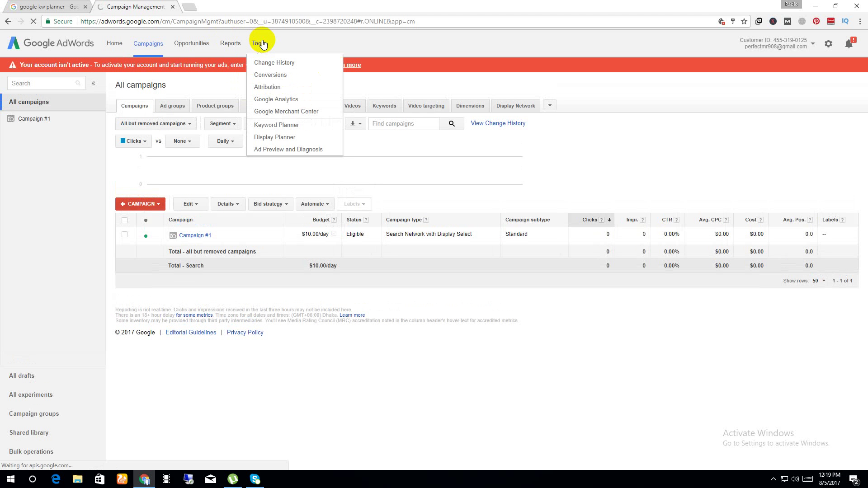
pyautogui.click(273, 127)
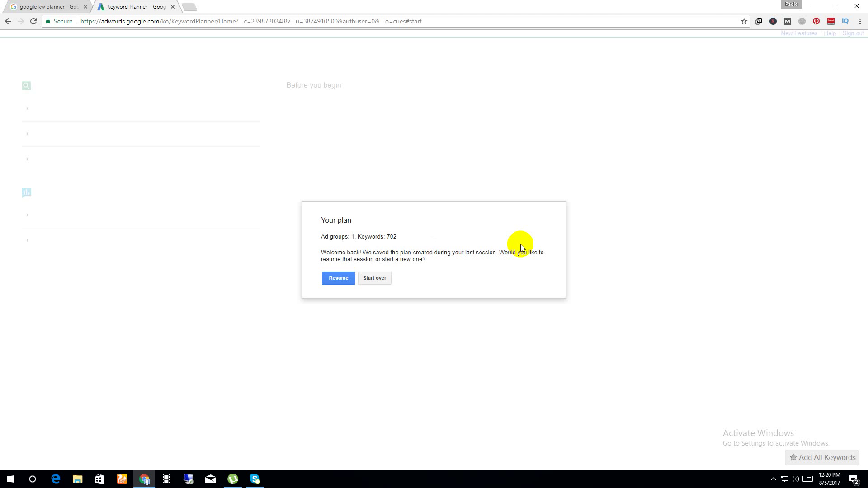
# Choose 'Start over' to set aside the saved 702-keyword plan.
pyautogui.click(375, 278)
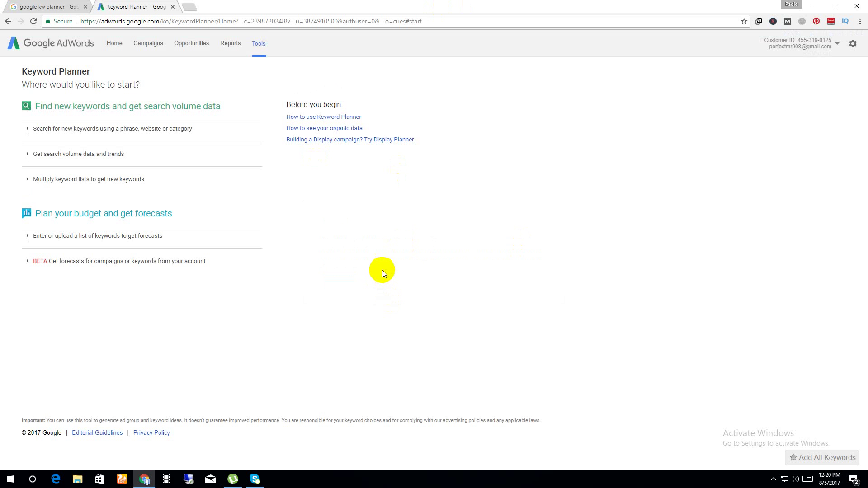
# From the tools list, expand 'Search for new keywords using a phrase, website or category'.
pyautogui.click(259, 44)
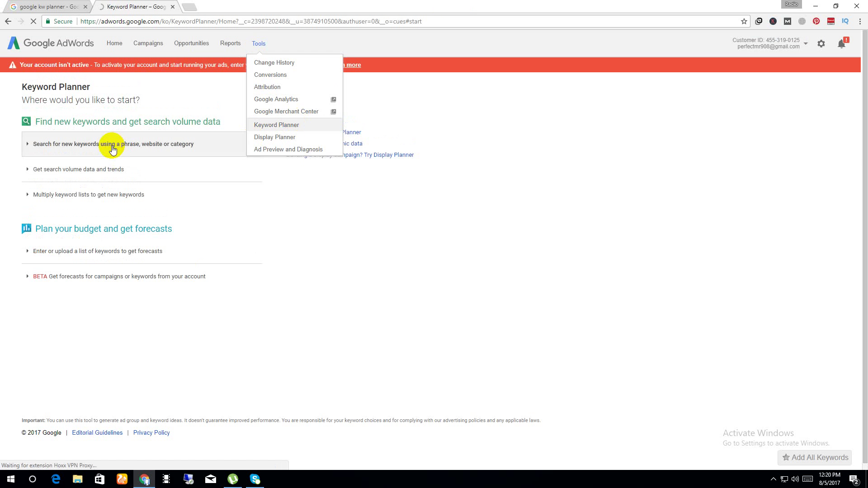
pyautogui.click(112, 146)
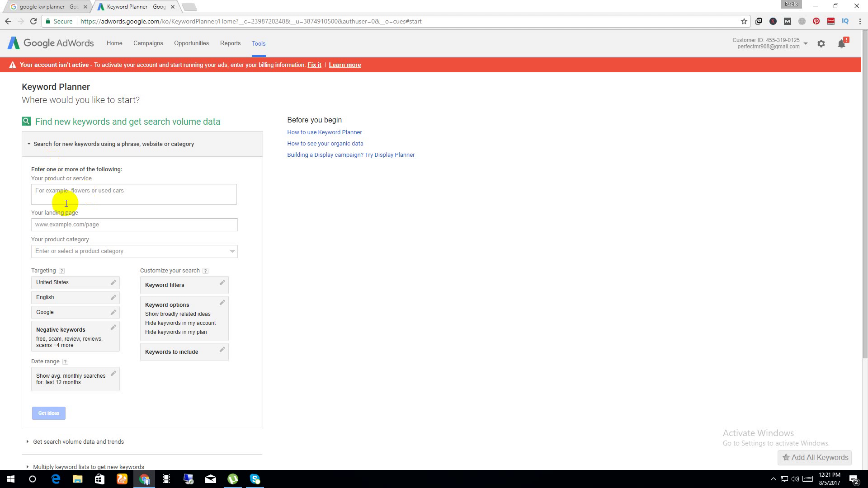
pyautogui.click(65, 222)
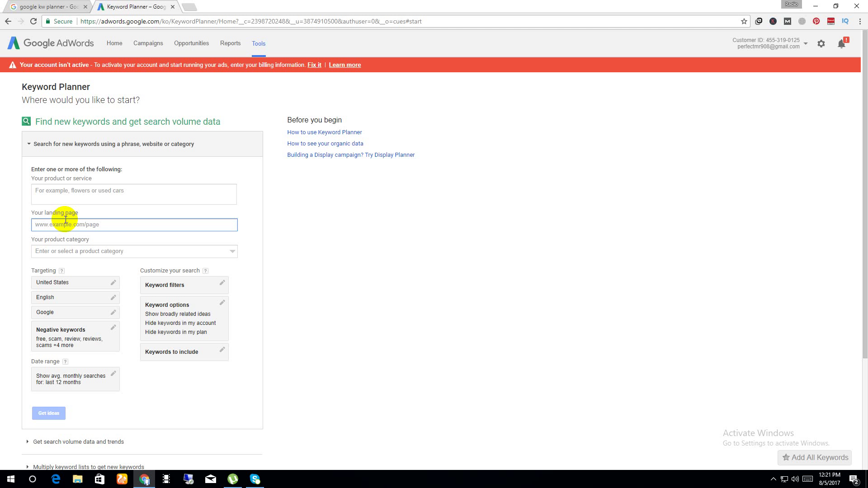
pyautogui.write('lnb')
pyautogui.write('oxdo')
pyautogui.write('llars')
pyautogui.write('.com')
pyautogui.click(305, 211)
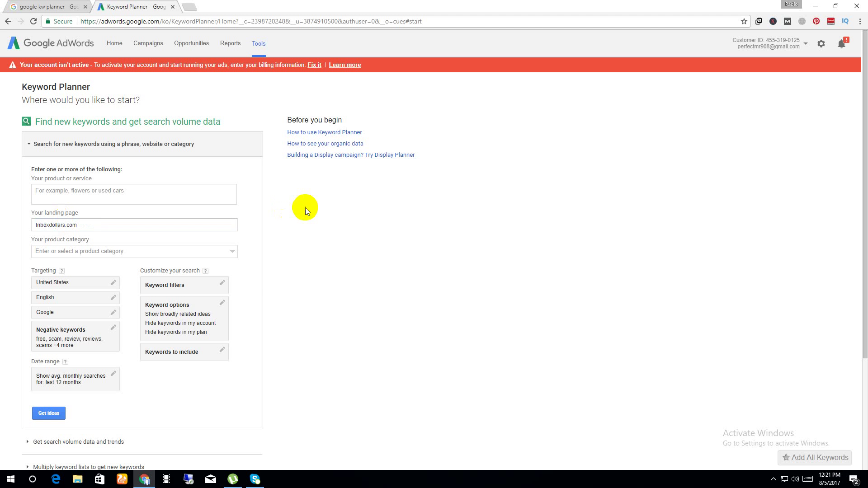
pyautogui.click(162, 285)
pyautogui.click(316, 311)
pyautogui.click(190, 319)
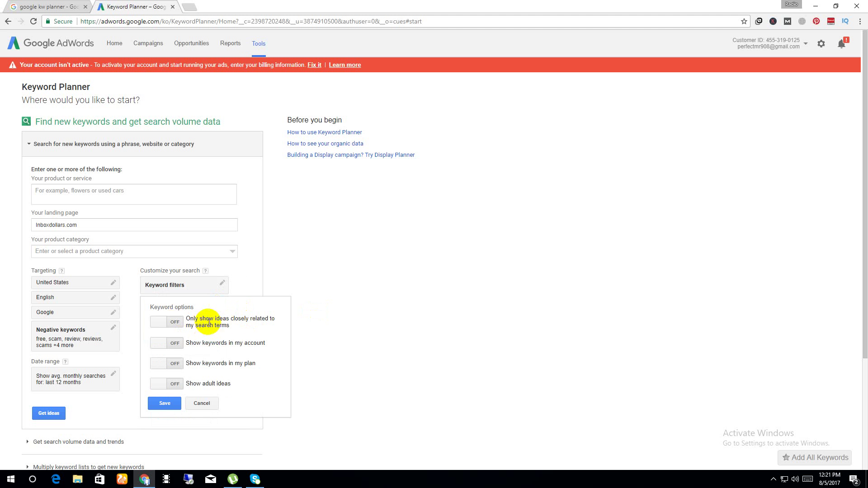
pyautogui.click(167, 320)
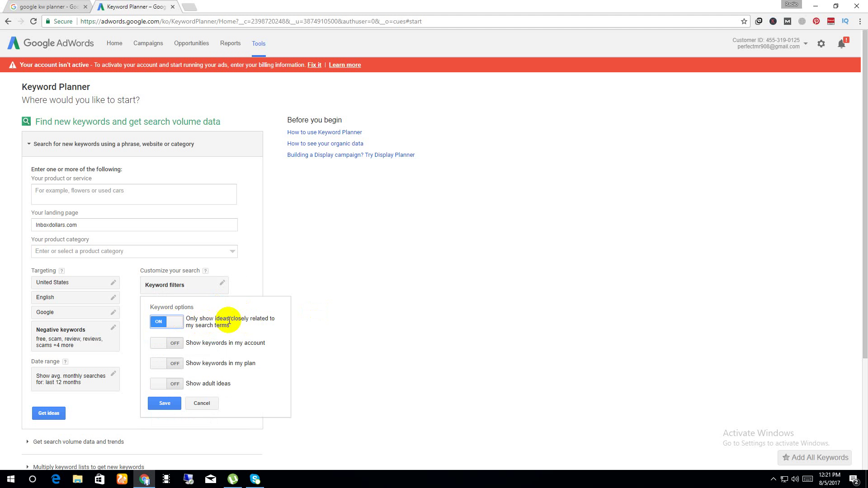
pyautogui.click(292, 328)
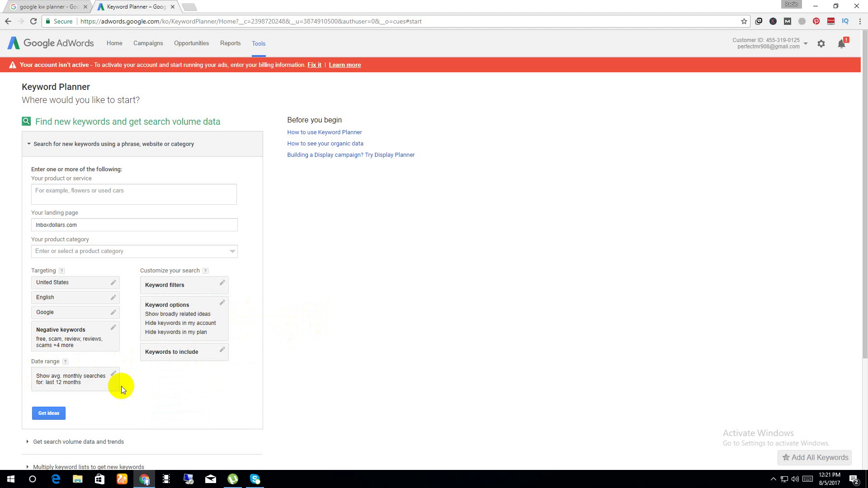
pyautogui.click(85, 341)
pyautogui.click(102, 377)
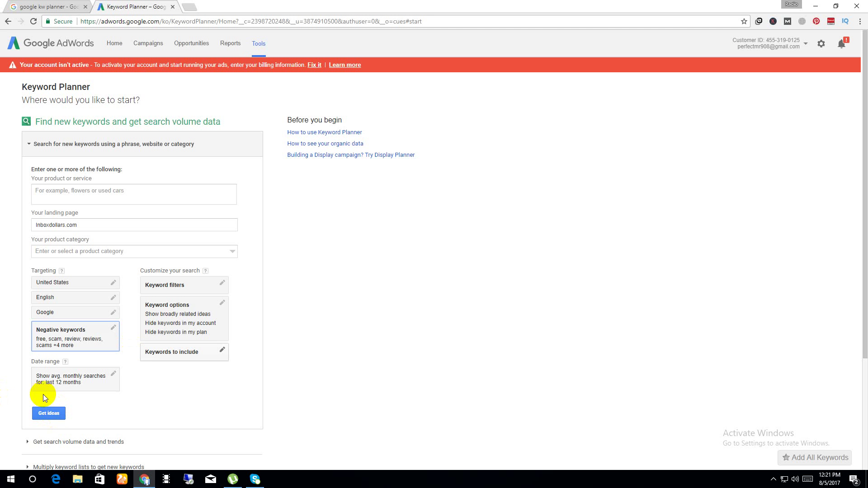
pyautogui.click(54, 414)
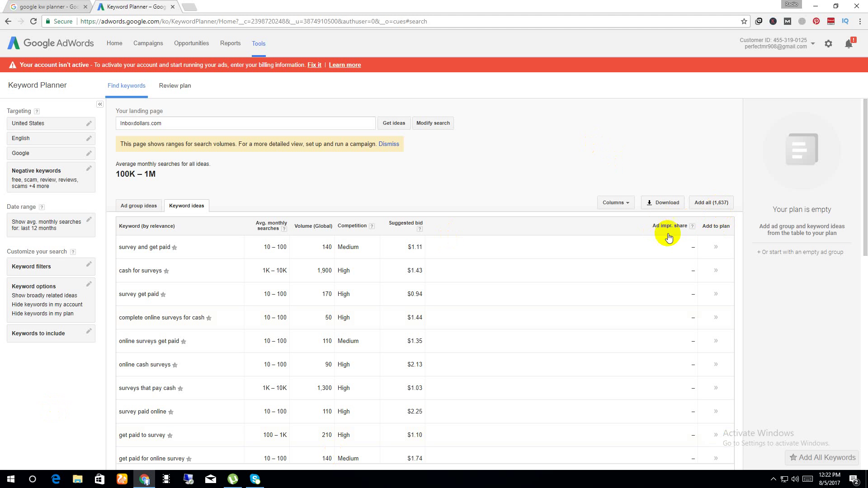
# Scroll through the inboxdollars.com keyword ideas table and back to the top.
pyautogui.scroll(-11, 564, 270)
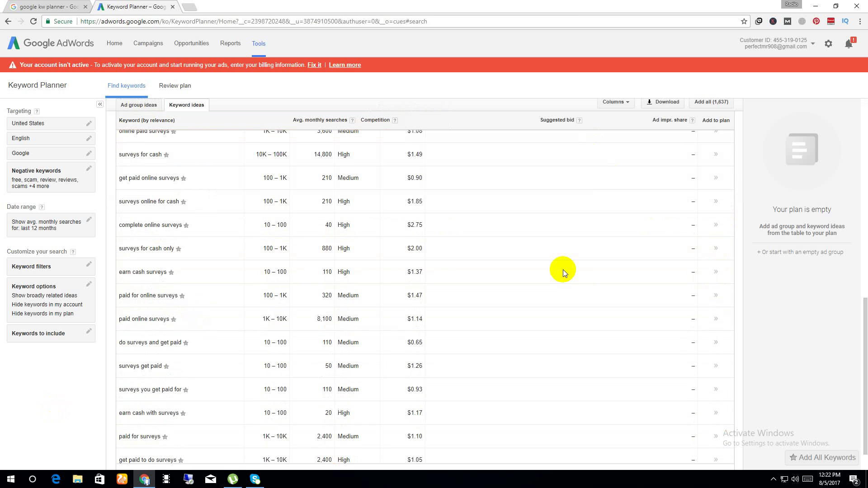
pyautogui.scroll(10, 563, 269)
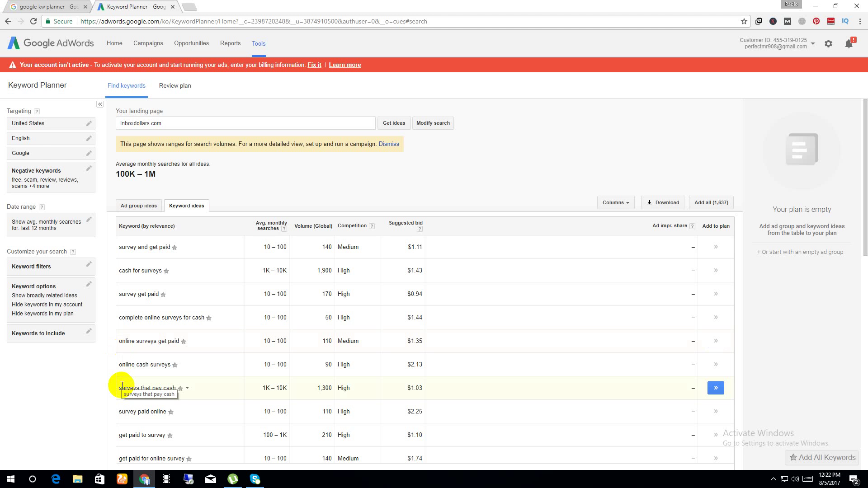
# Add all 1,637 keyword ideas to the plan as the Survey And Get Paid ad group.
pyautogui.click(709, 205)
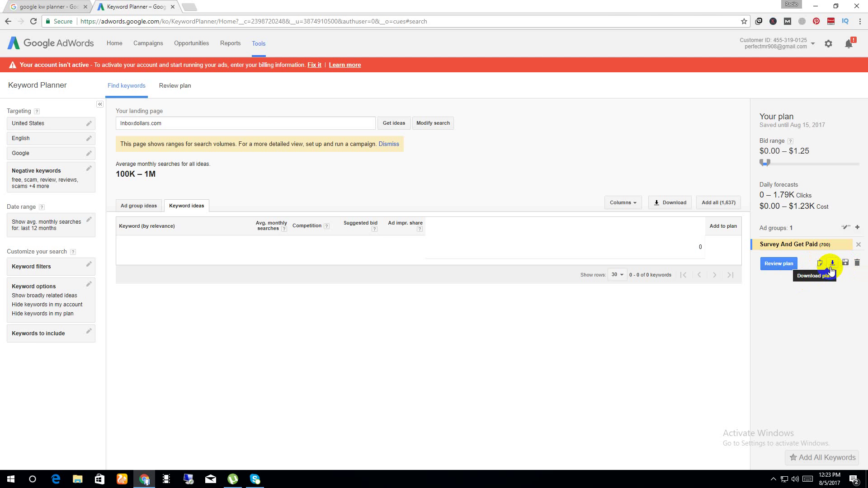
# Download the plan as an AdWords Editor CSV, save it, and open it in Excel.
pyautogui.click(831, 266)
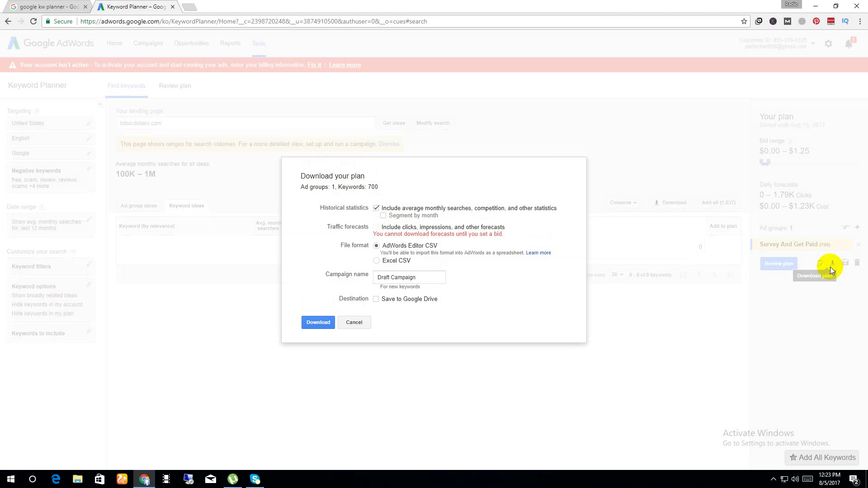
pyautogui.click(315, 322)
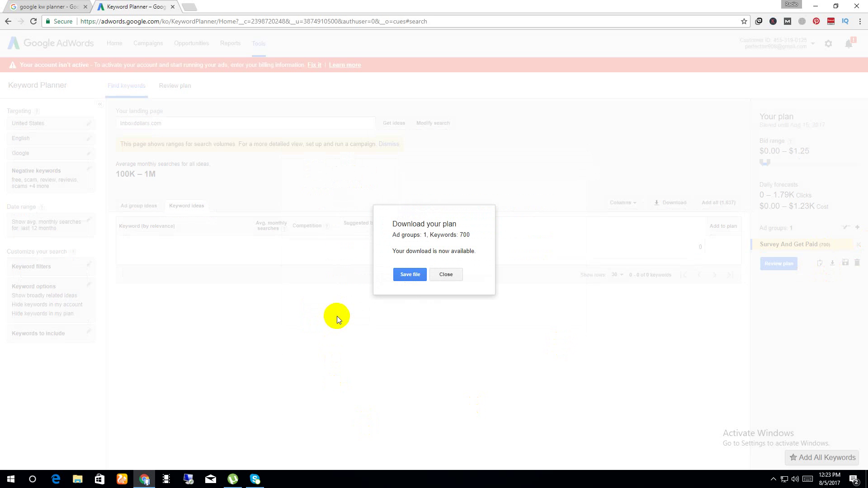
pyautogui.click(408, 276)
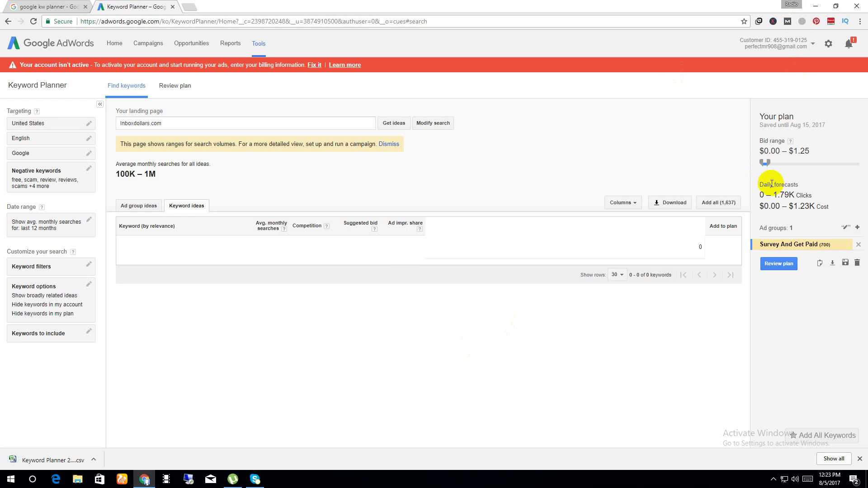
pyautogui.click(733, 204)
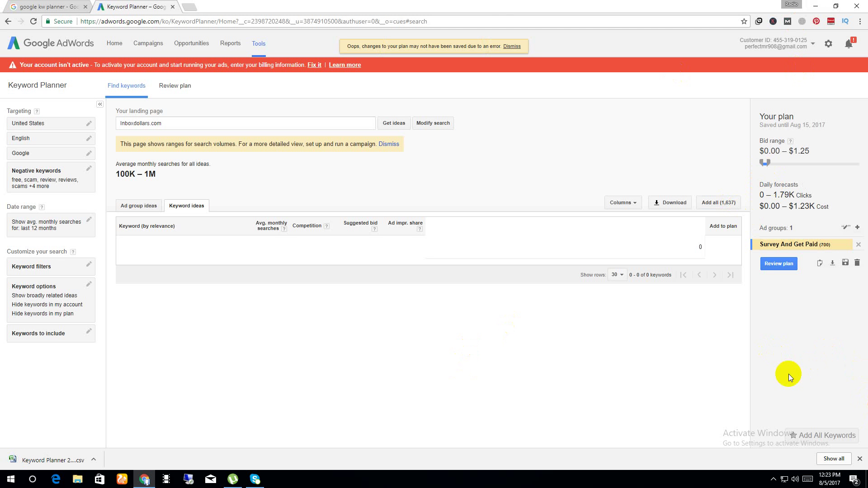
pyautogui.click(32, 466)
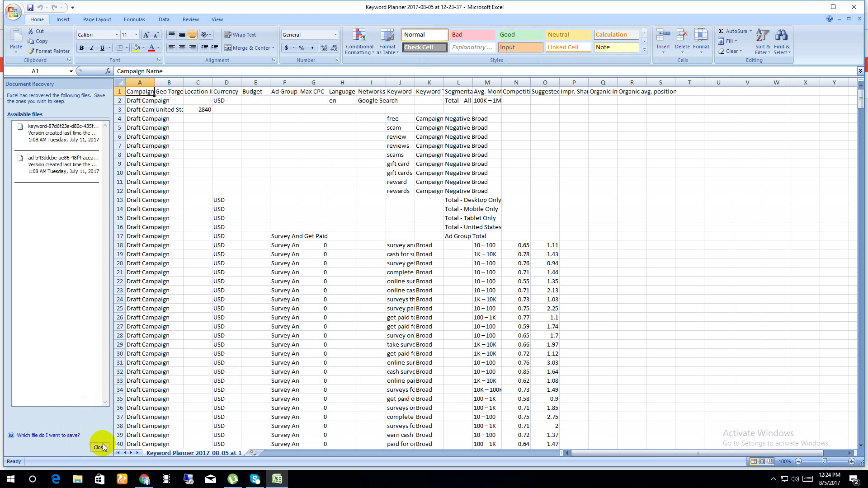
# Close Document Recovery, widen column J to show full keywords, then minimise Excel.
pyautogui.click(101, 448)
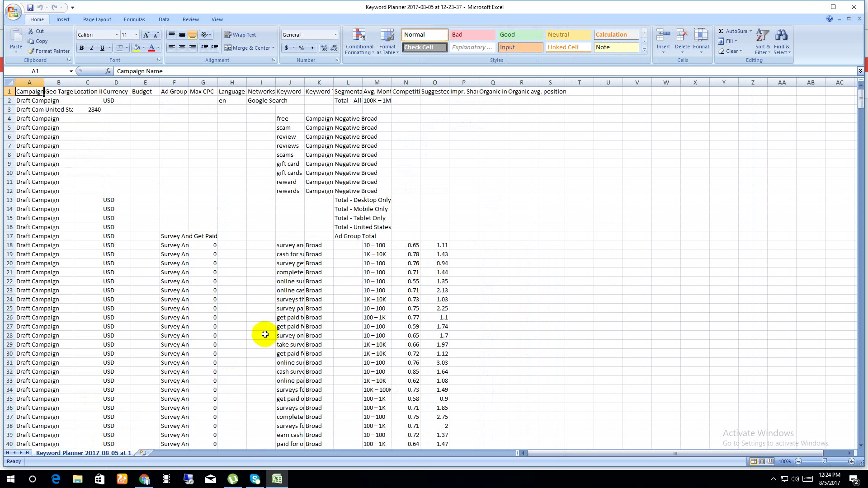
pyautogui.moveTo(304, 82); pyautogui.dragTo(416, 81)
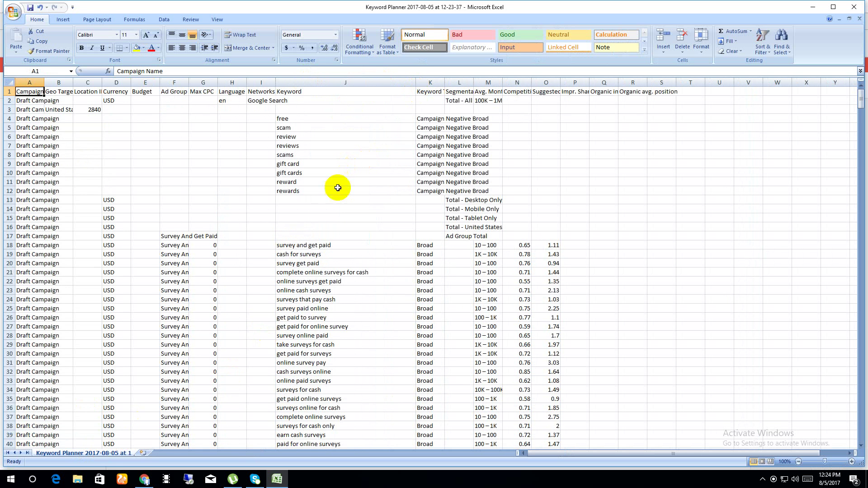
pyautogui.scroll(-20, 310, 244)
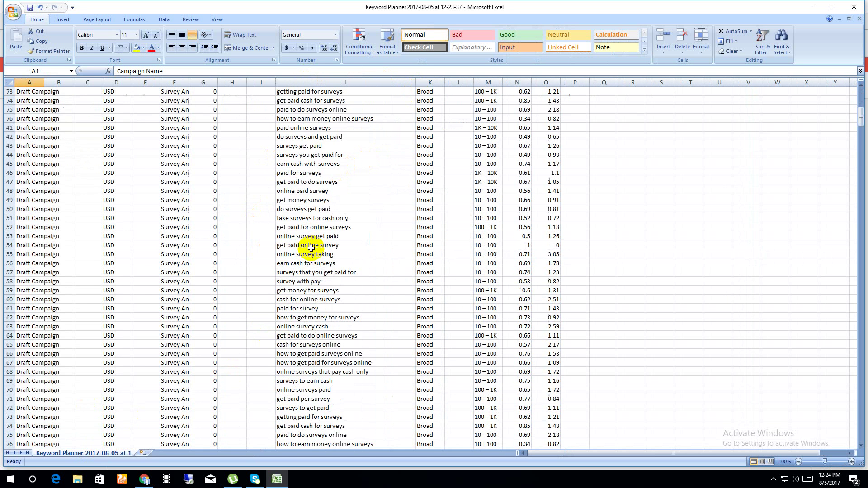
pyautogui.scroll(-20, 311, 248)
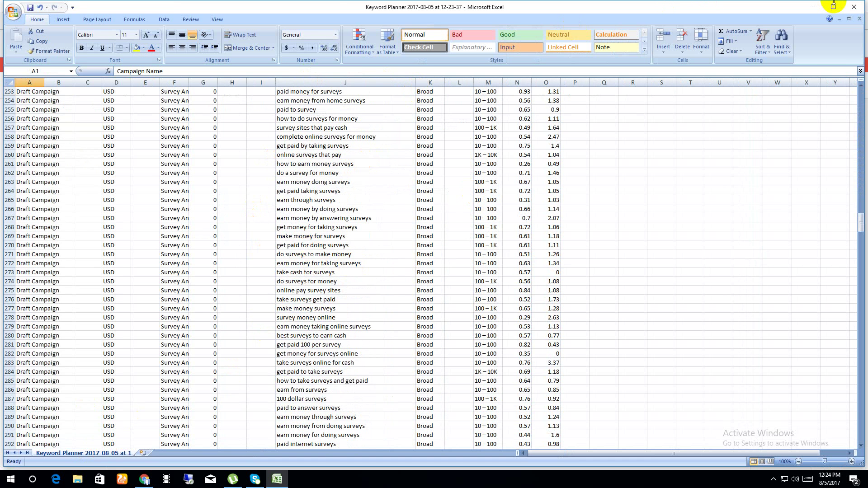
pyautogui.click(819, 9)
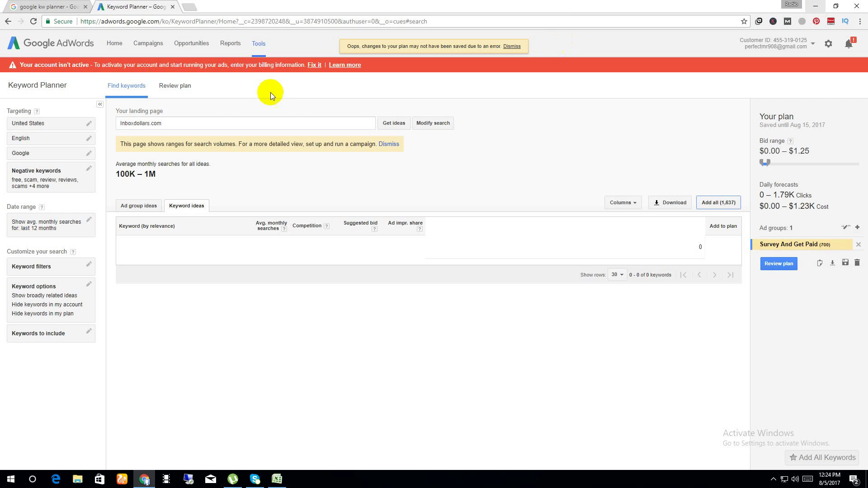
# Reload Keyword Planner from the Tools menu and return to the top of the Excel keyword sheet.
pyautogui.click(257, 42)
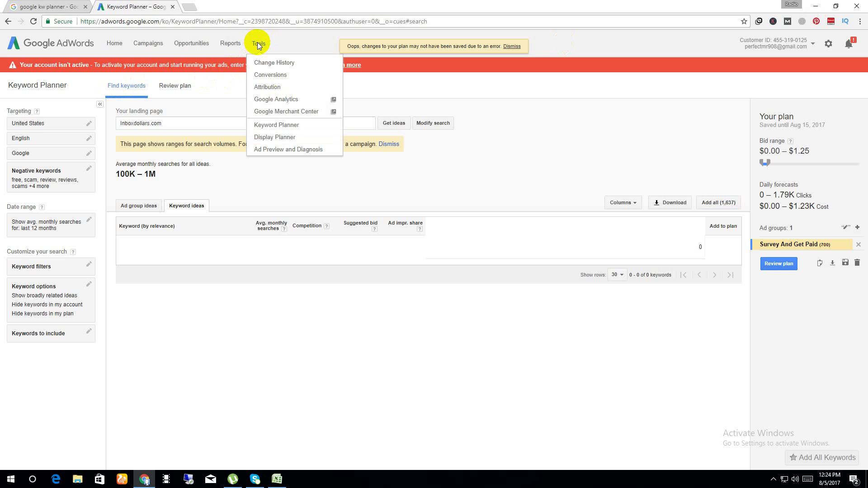
pyautogui.click(270, 125)
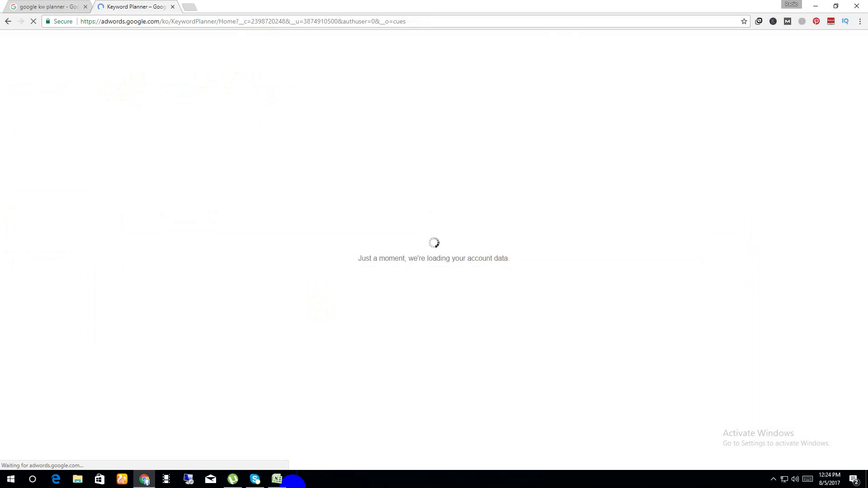
pyautogui.click(277, 478)
pyautogui.scroll(20, 344, 326)
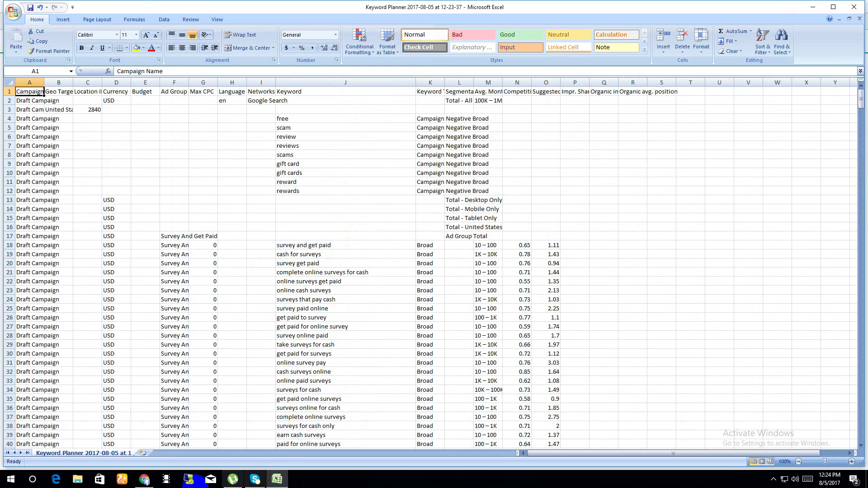
# Copy the keyword 'survey and get paid' from cell J18 in Excel, then minimize the workbook.
pyautogui.click(144, 480)
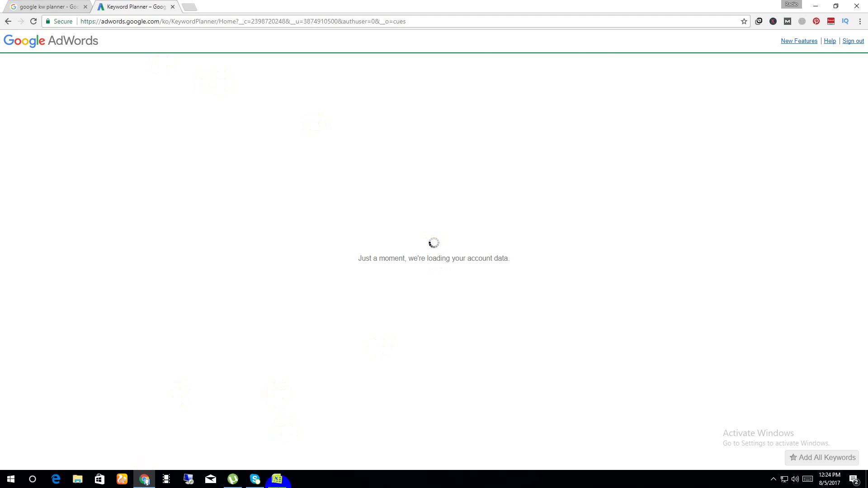
pyautogui.click(276, 479)
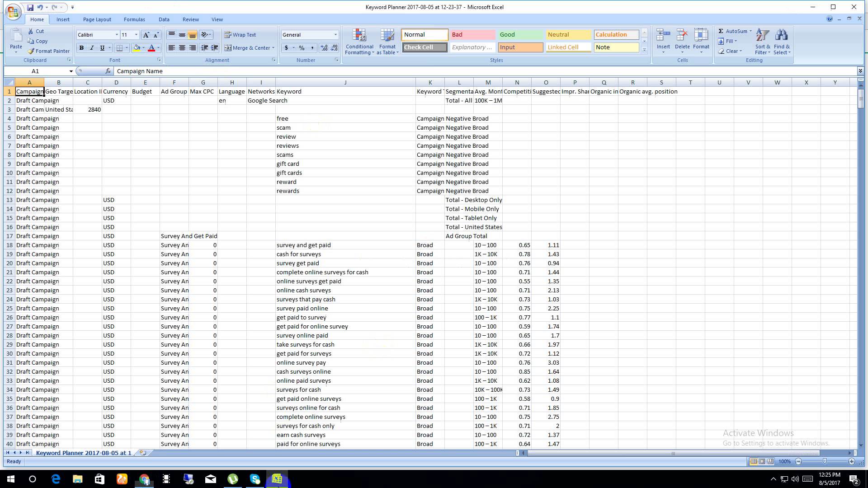
pyautogui.click(359, 243)
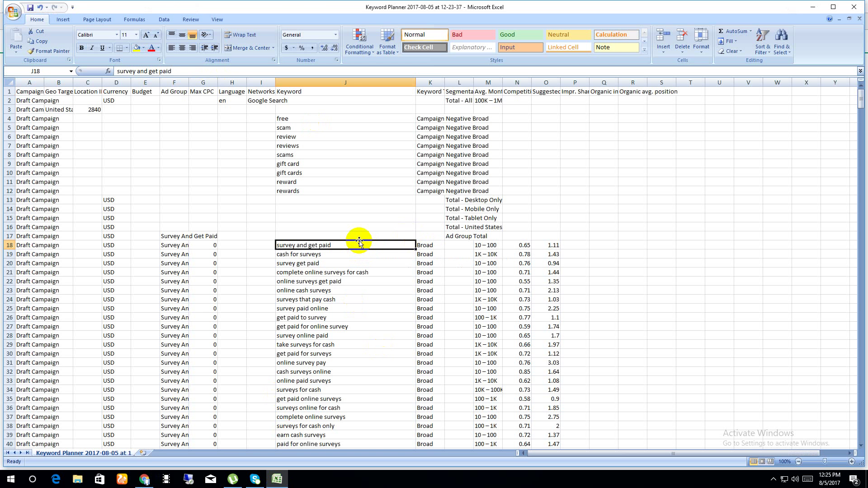
pyautogui.hotkey('ctrl', 'c')
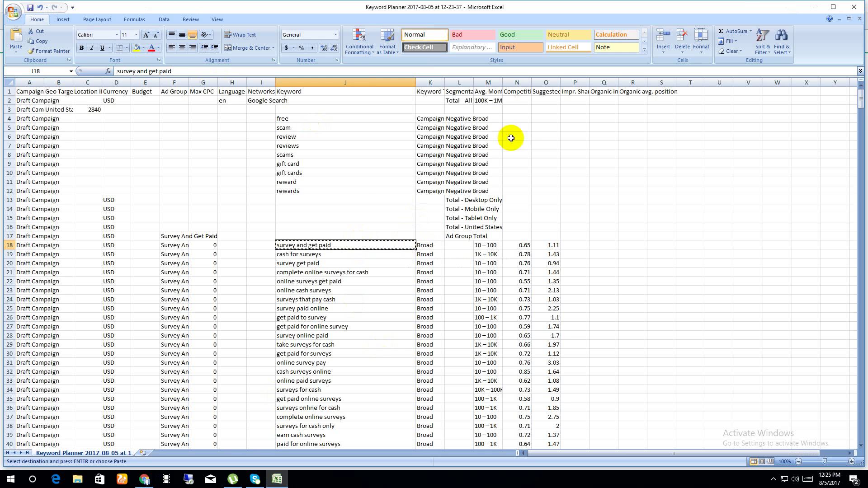
pyautogui.click(820, 9)
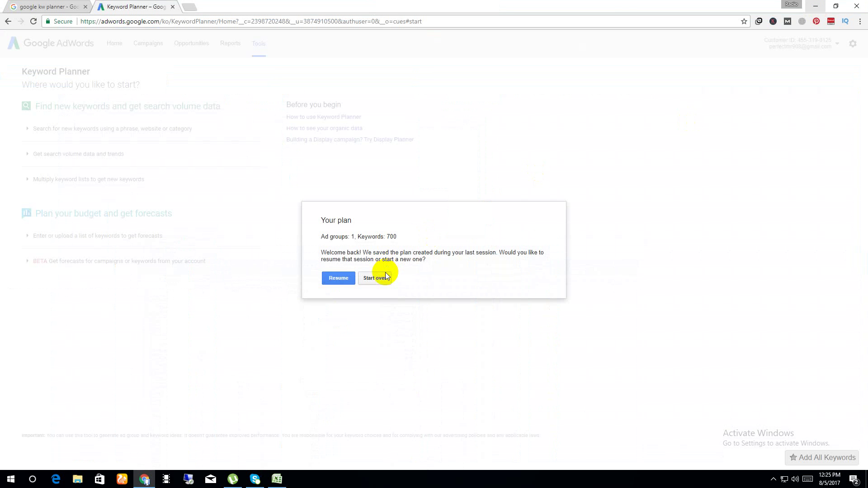
# Start a fresh Keyword Planner search and paste 'survey and get paid' into the product field.
pyautogui.click(384, 279)
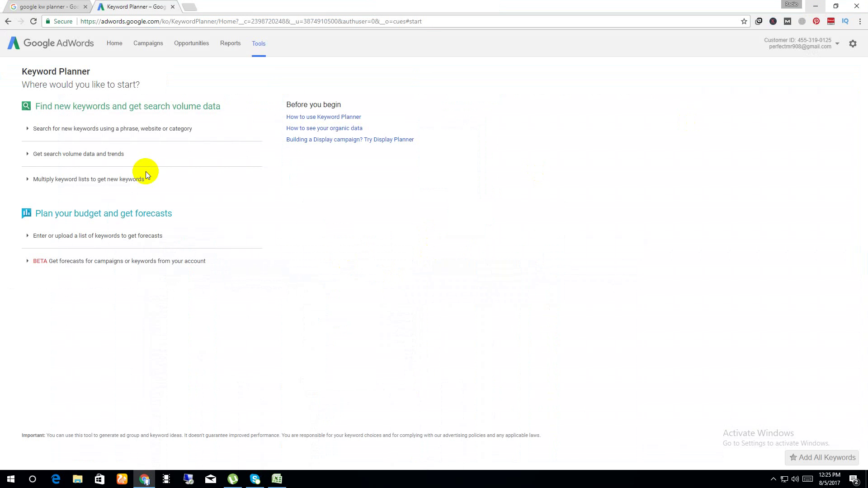
pyautogui.click(145, 128)
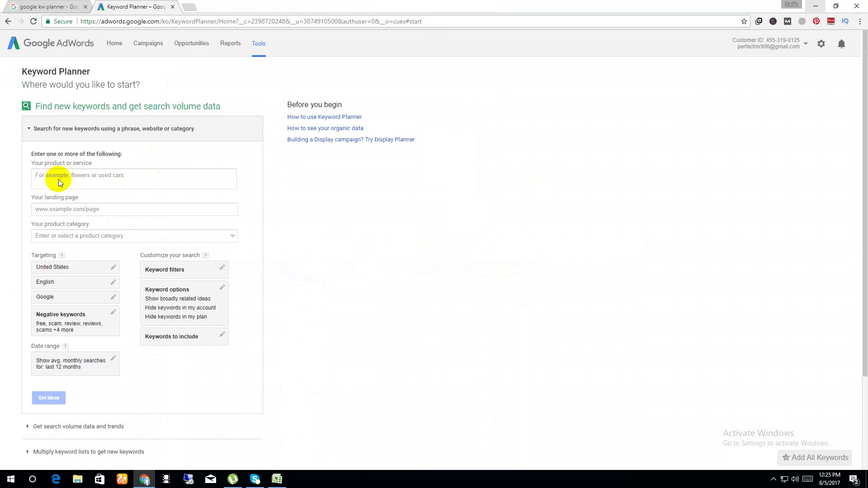
pyautogui.click(73, 174)
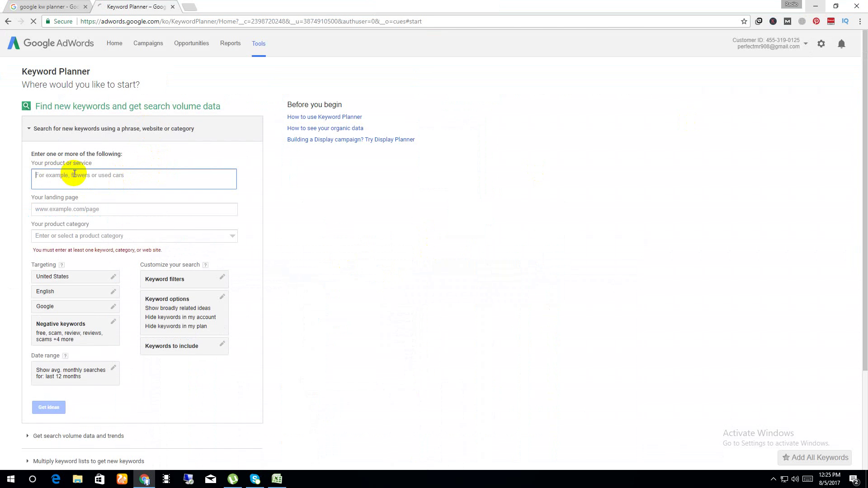
pyautogui.hotkey('ctrl', 'v')
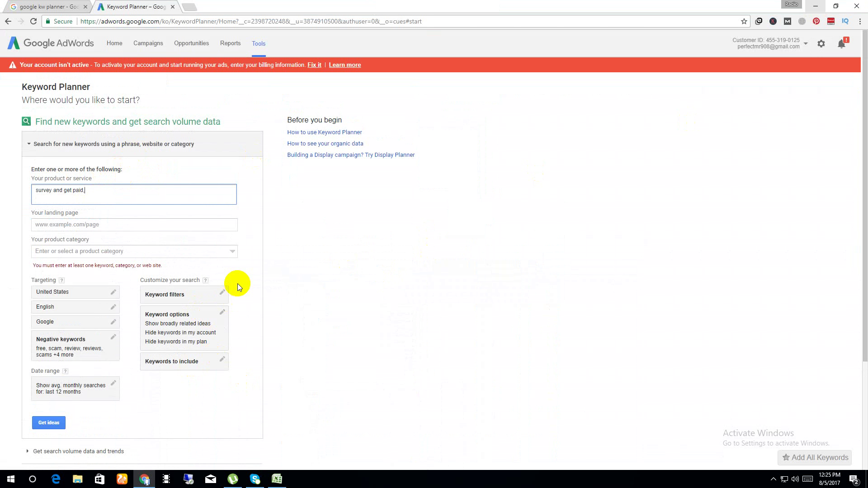
pyautogui.click(277, 480)
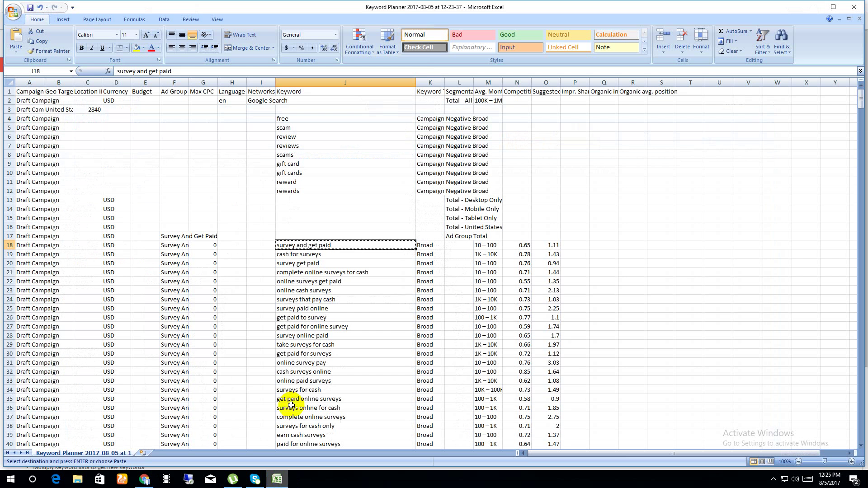
# Copy 'cash for surveys' from Excel into the Keyword Planner product field.
pyautogui.click(306, 256)
pyautogui.hotkey('ctrl', 'c')
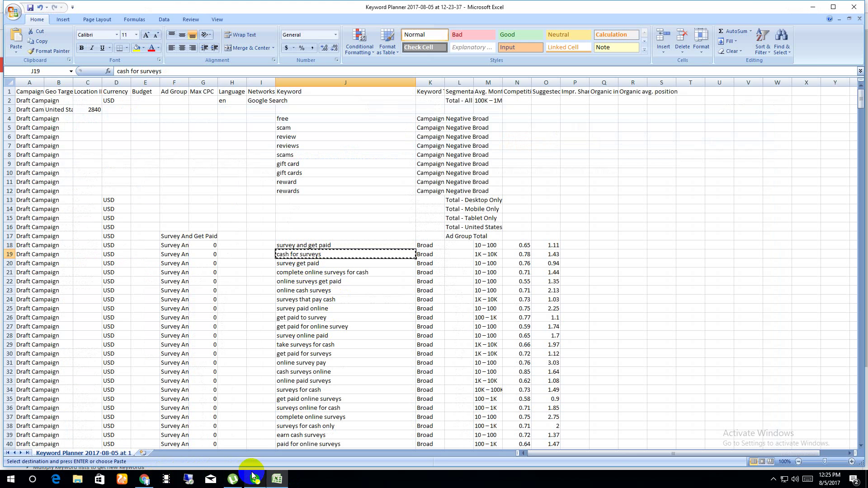
pyautogui.click(144, 480)
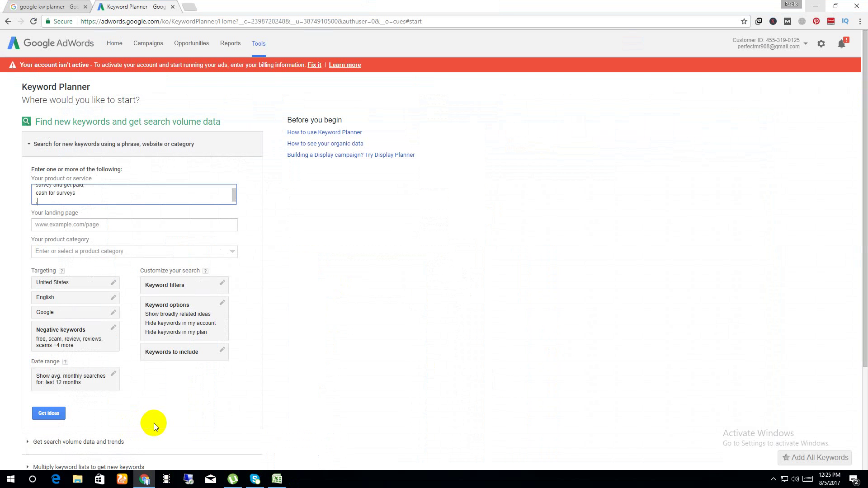
pyautogui.hotkey('ctrl', 'z')
pyautogui.click(275, 481)
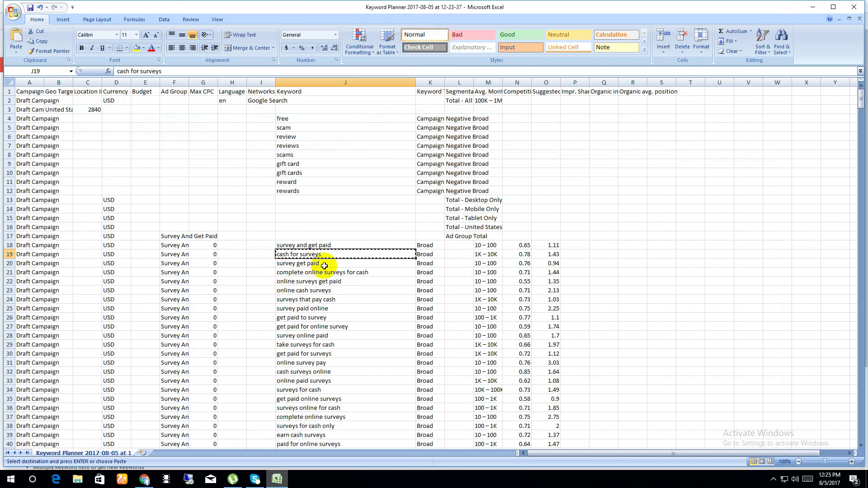
# Add 'survey get paid' to the product field on its own line.
pyautogui.click(321, 265)
pyautogui.hotkey('ctrl', 'c')
pyautogui.click(278, 479)
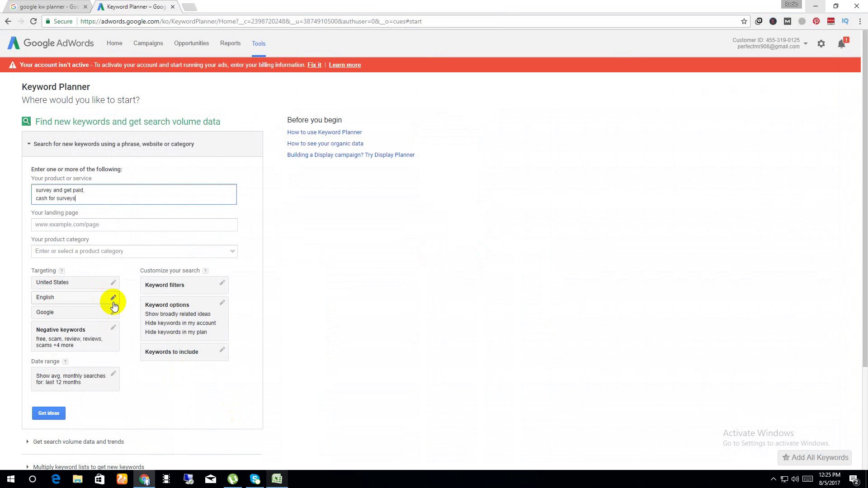
pyautogui.press('Return')
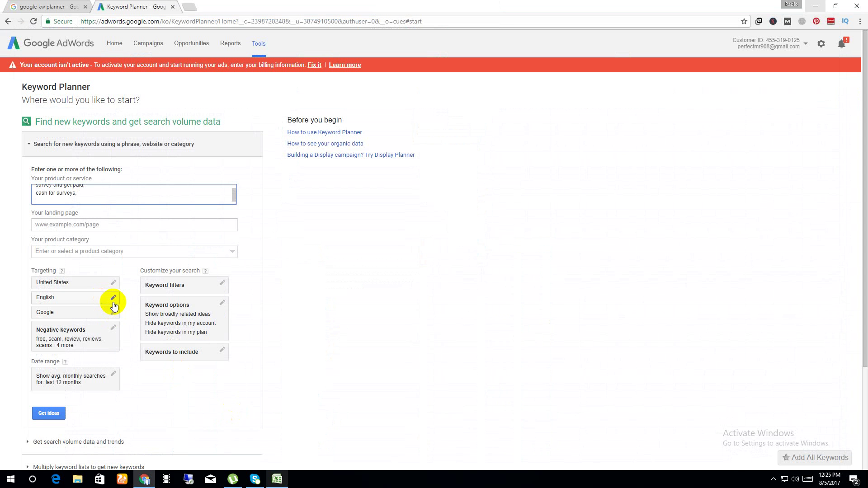
pyautogui.hotkey('ctrl', 'v')
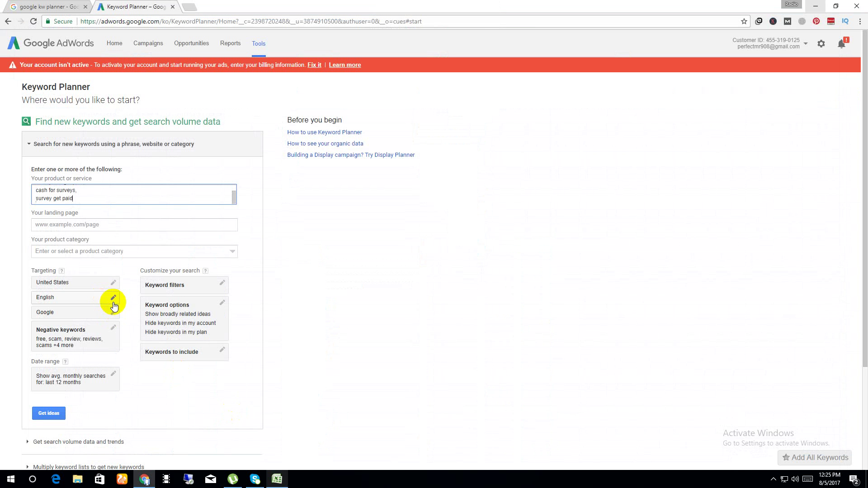
pyautogui.press('Return')
pyautogui.click(276, 478)
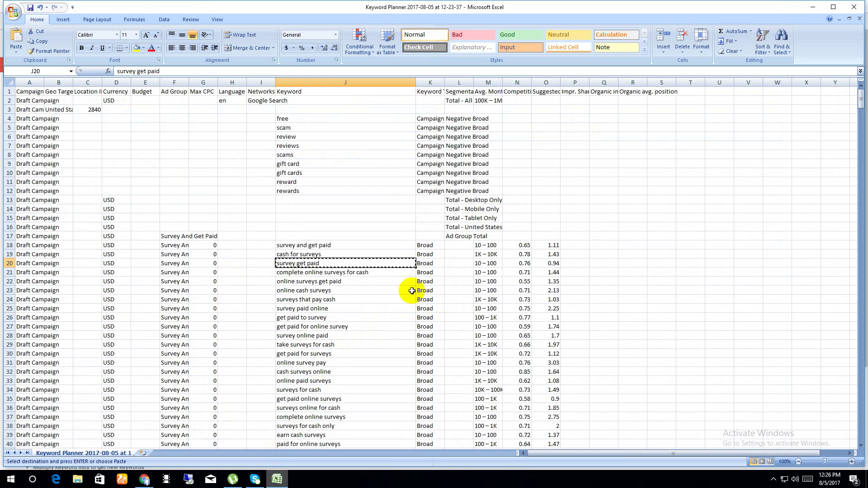
# Add 'surveys that pay cash' as the last seed keyword and remove the trailing empty line.
pyautogui.click(365, 276)
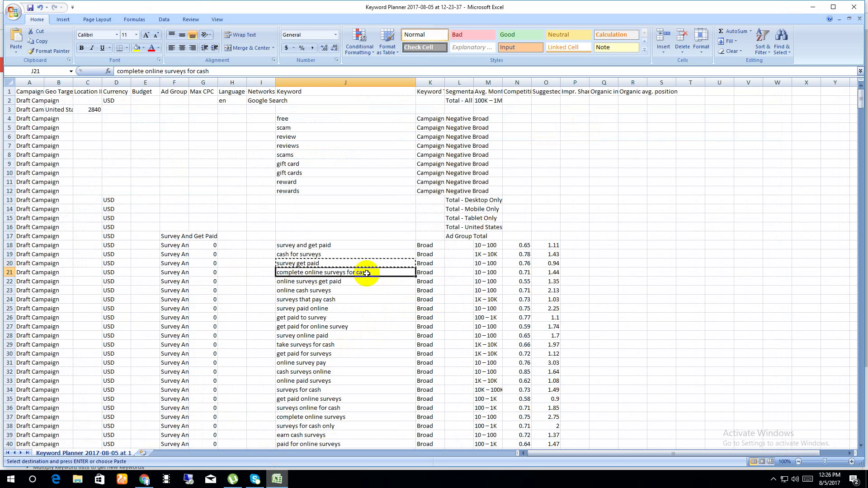
pyautogui.click(349, 300)
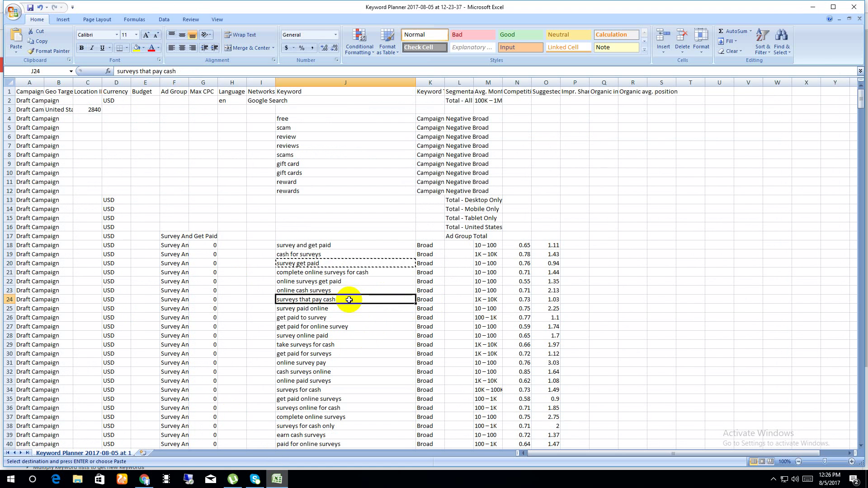
pyautogui.hotkey('ctrl', 'c')
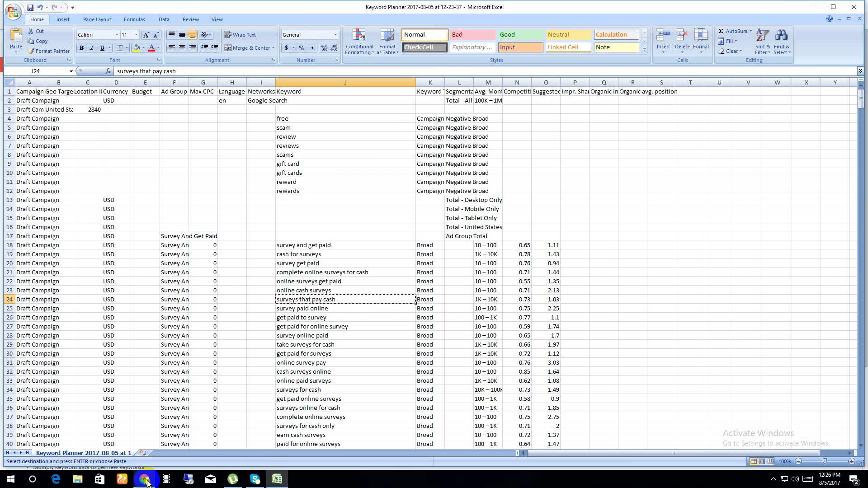
pyautogui.click(145, 480)
pyautogui.hotkey('ctrl', 'v')
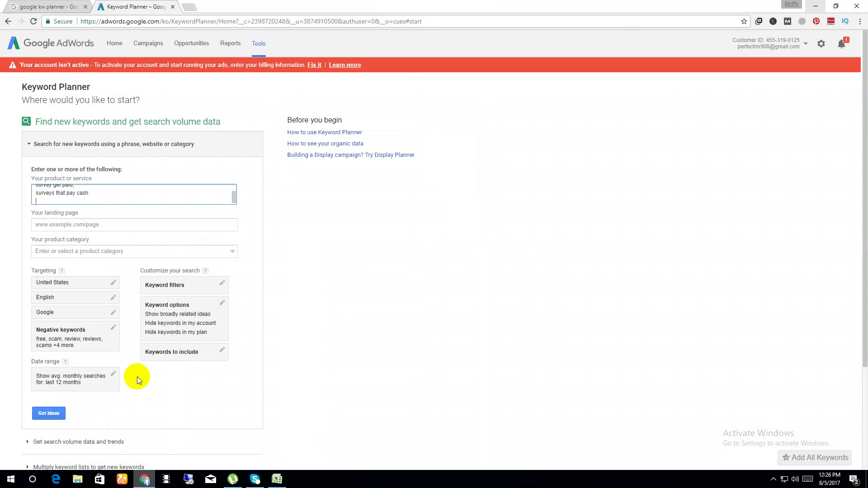
pyautogui.press('BackSpace')
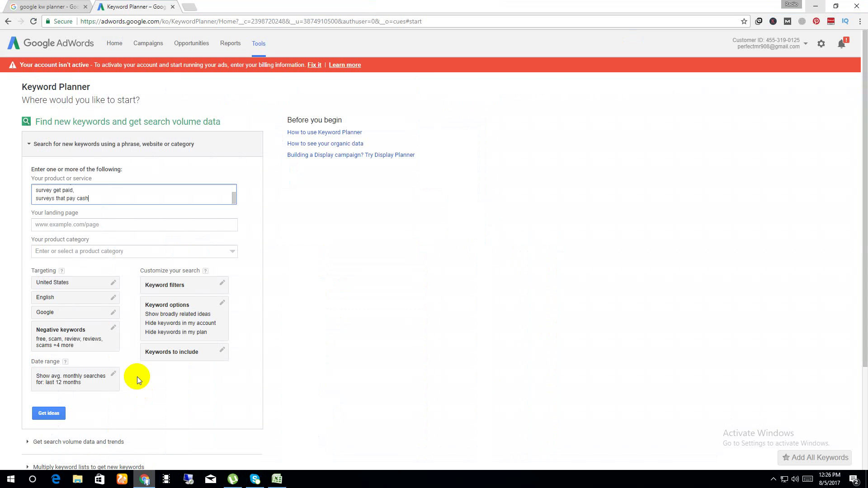
pyautogui.click(183, 306)
# Turn off the closely-related-ideas option, save it, and get ideas for the four survey keywords.
pyautogui.click(173, 322)
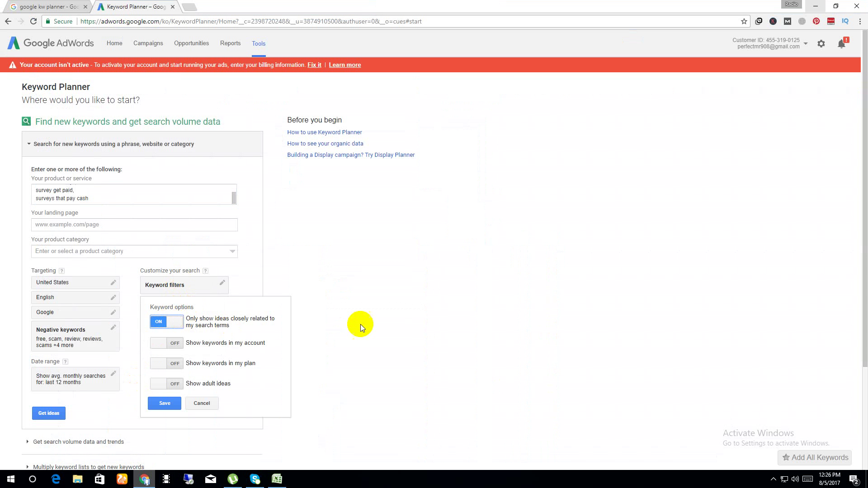
pyautogui.click(64, 415)
pyautogui.click(58, 412)
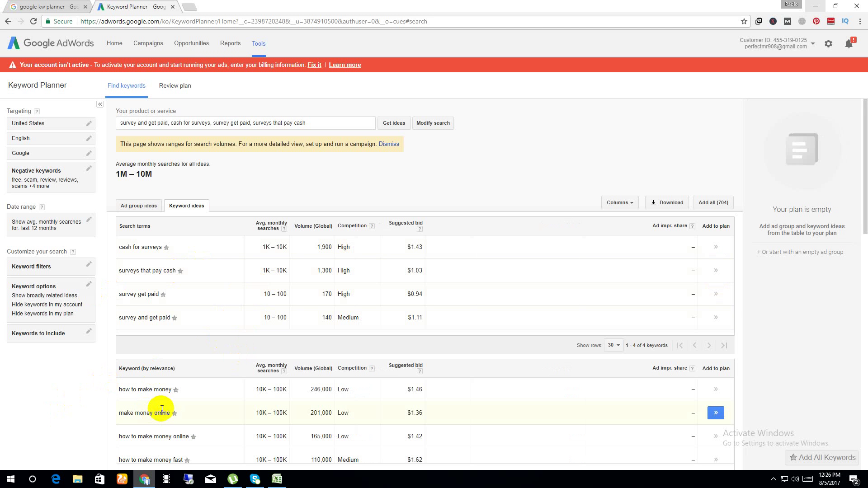
pyautogui.scroll(-6, 156, 415)
pyautogui.scroll(-2, 159, 419)
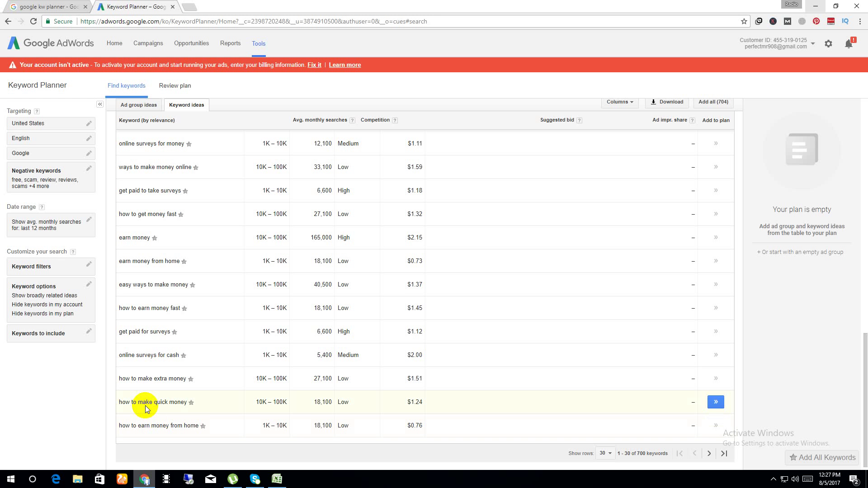
pyautogui.scroll(-1, 154, 420)
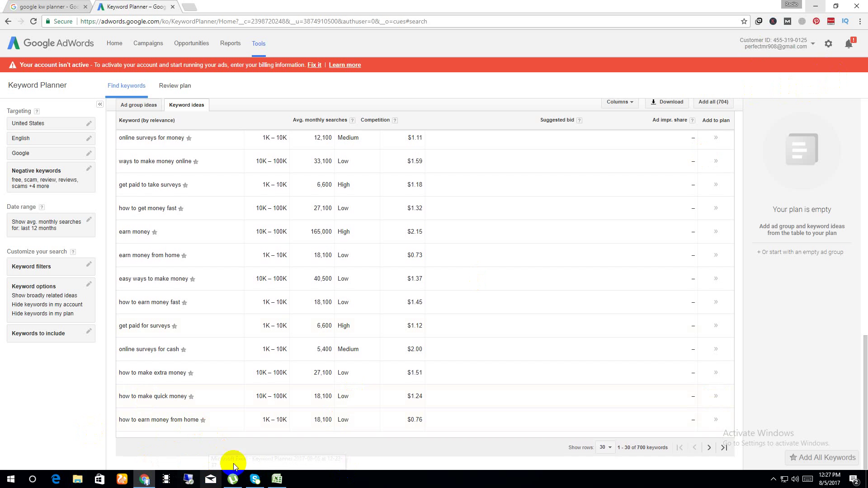
# In a new tab, search Google for 'dudeplist' and reload the results.
pyautogui.click(194, 6)
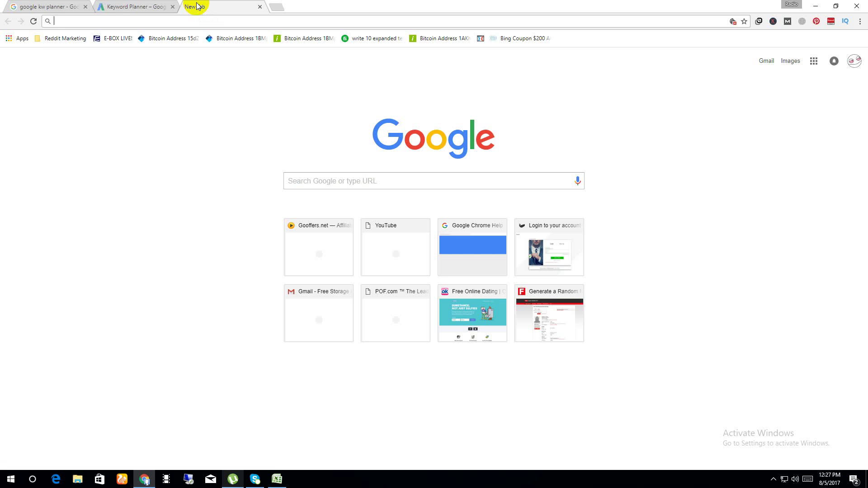
pyautogui.write('dud')
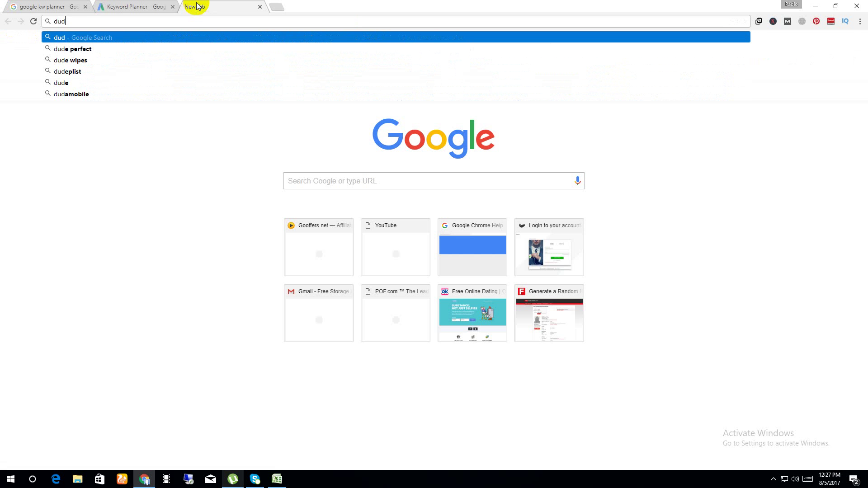
pyautogui.write('epli')
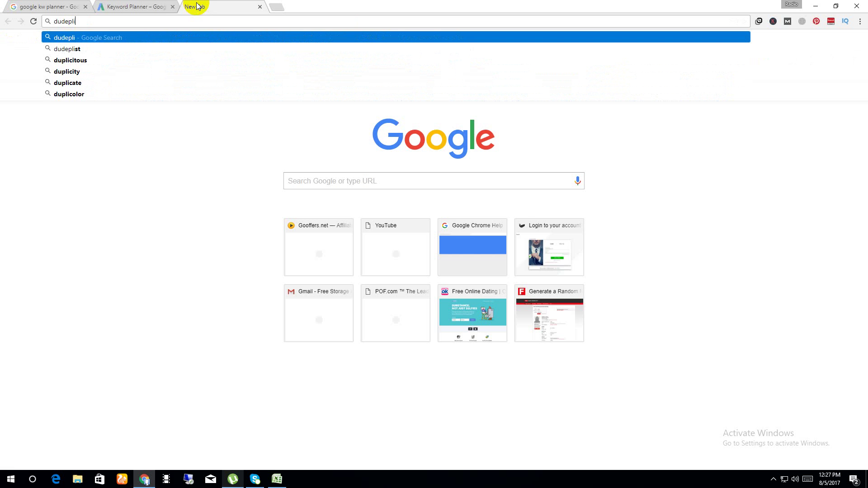
pyautogui.press('Down')
pyautogui.press('Return')
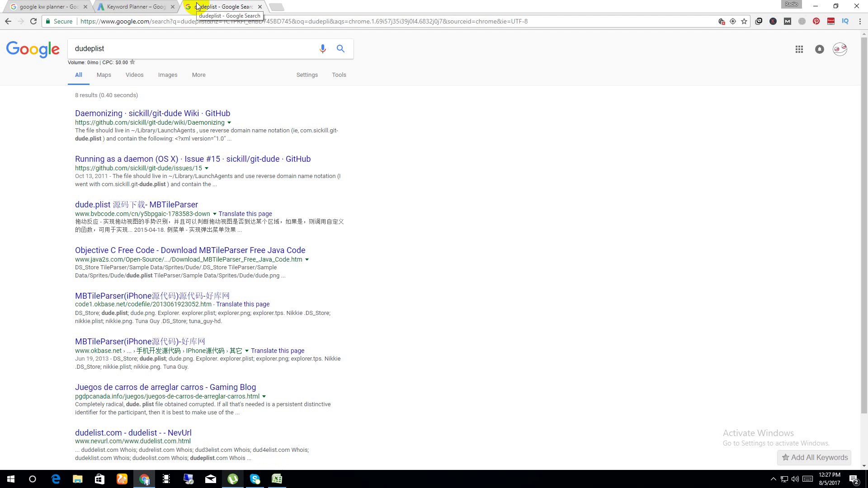
pyautogui.press('F5')
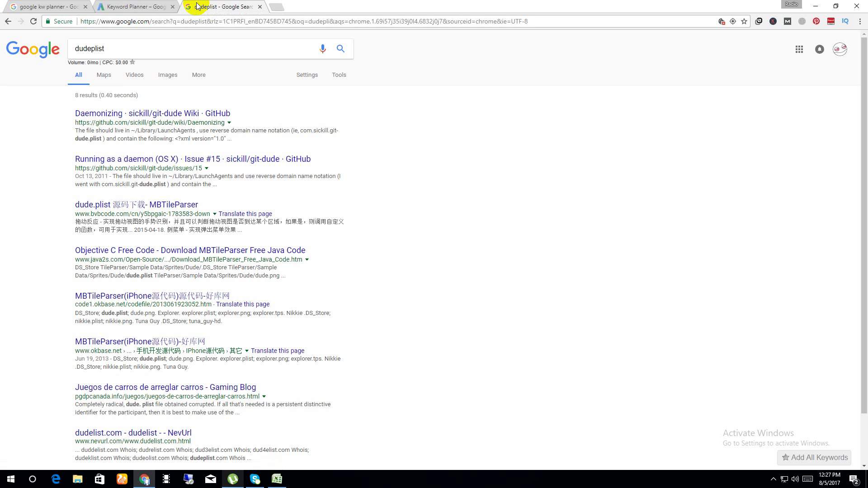
# Replace the search query with 'duplicate line checker' and run the search.
pyautogui.click(131, 47)
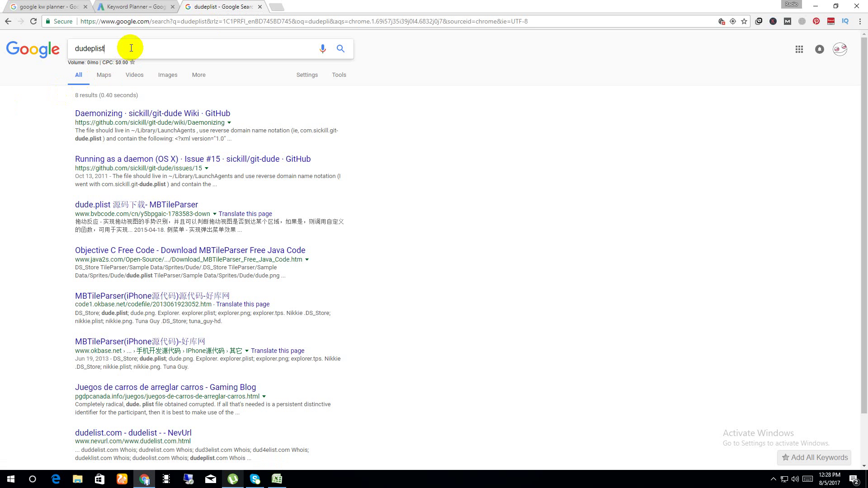
pyautogui.hotkey('ctrl', 'a')
pyautogui.press('BackSpace')
pyautogui.write('duplicate linke')
pyautogui.press('BackSpace')
pyautogui.press('BackSpace')
pyautogui.write('e d')
pyautogui.write('hecker')
pyautogui.press('Return')
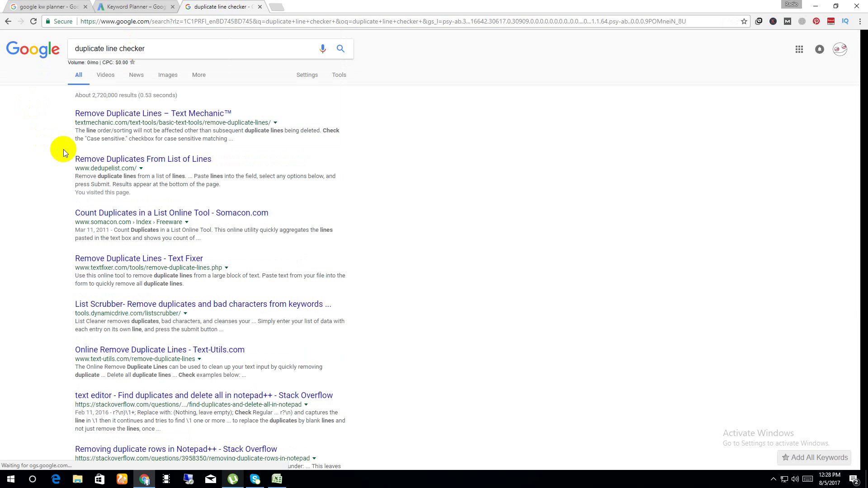
# Go to DeDupeList.com's 'Remove Duplicates From List of Lines' page and focus its paste field.
pyautogui.click(180, 162)
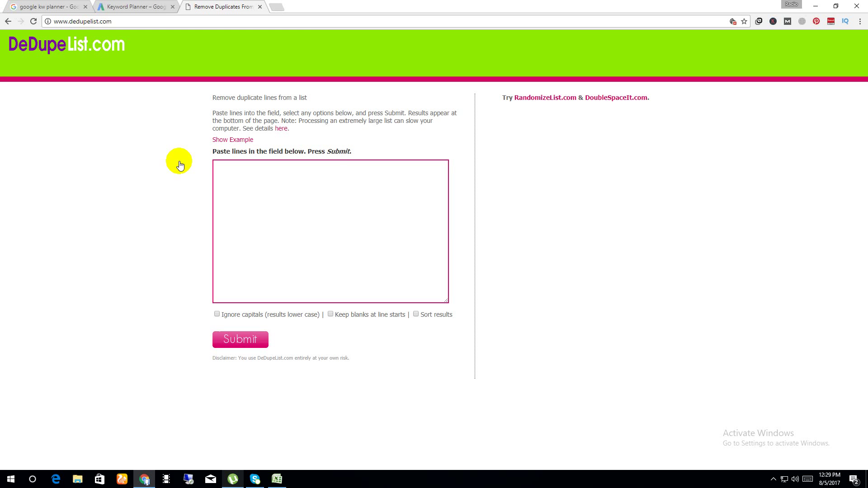
pyautogui.click(328, 171)
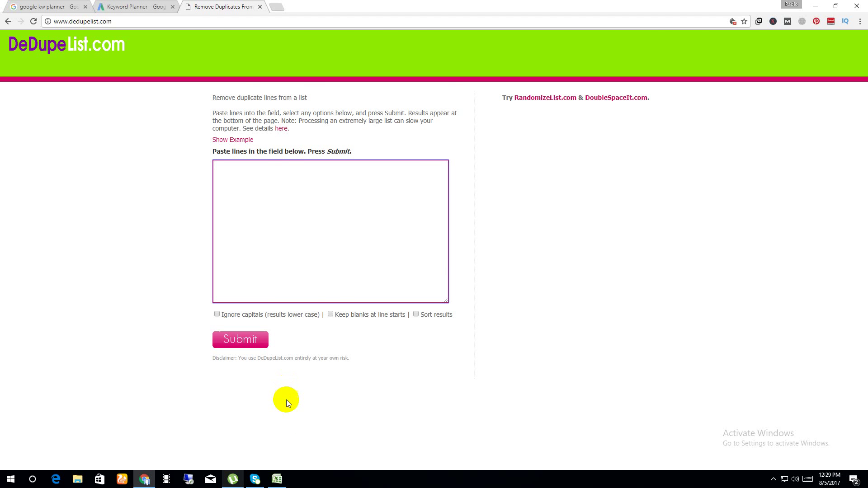
# Copy the keyword cells J18:J44 from Excel and return to DeDupeList's paste field.
pyautogui.click(278, 479)
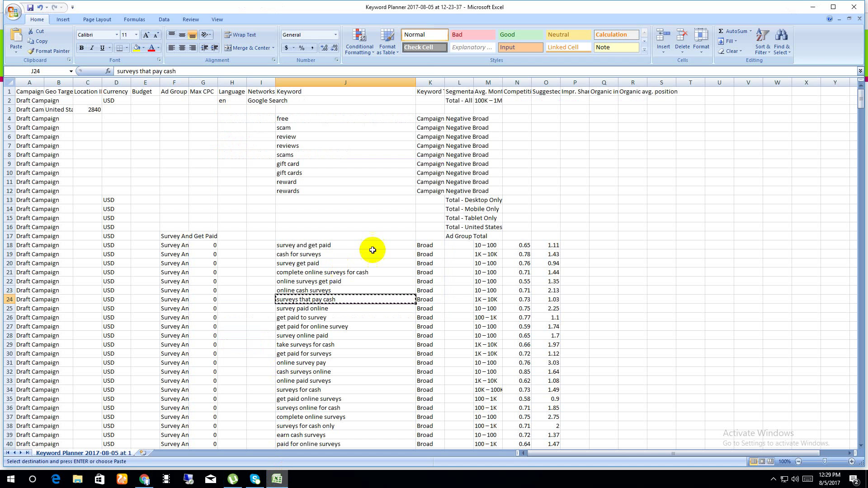
pyautogui.moveTo(373, 246); pyautogui.dragTo(381, 439)
pyautogui.hotkey('ctrl', 'c')
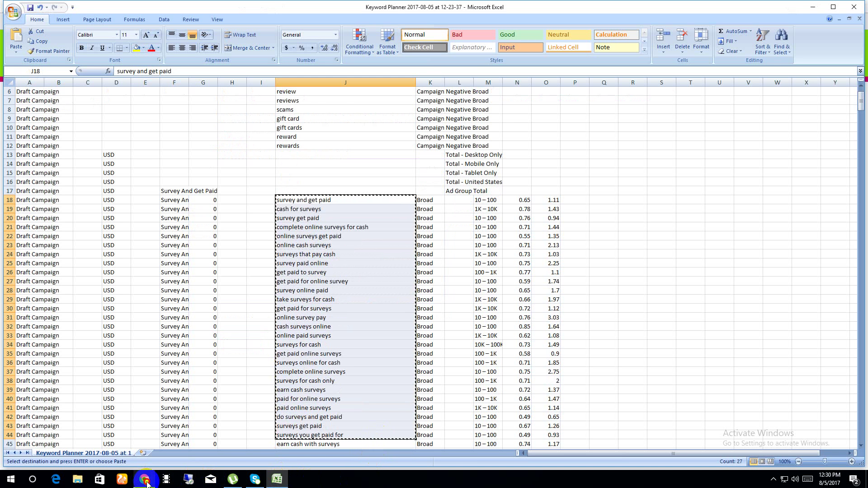
pyautogui.click(145, 479)
pyautogui.click(255, 266)
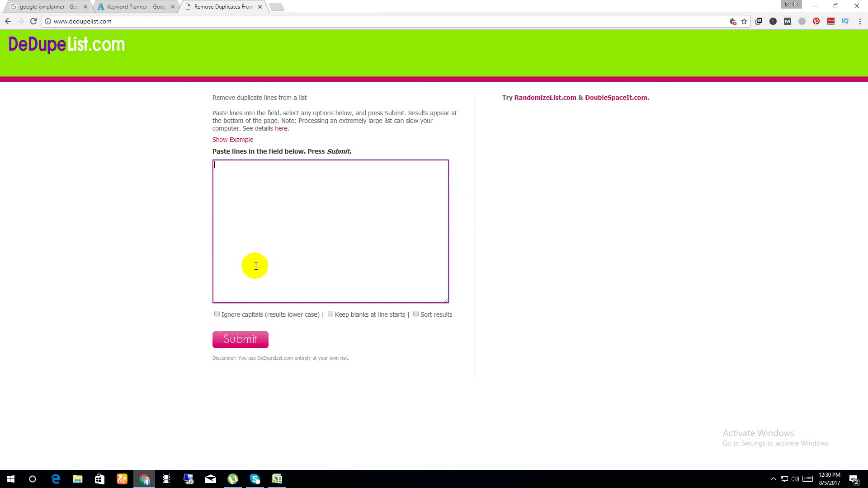
# Paste the keywords into DeDupeList and remove duplicates, leaving 27 of 28 lines.
pyautogui.hotkey('ctrl', 'v')
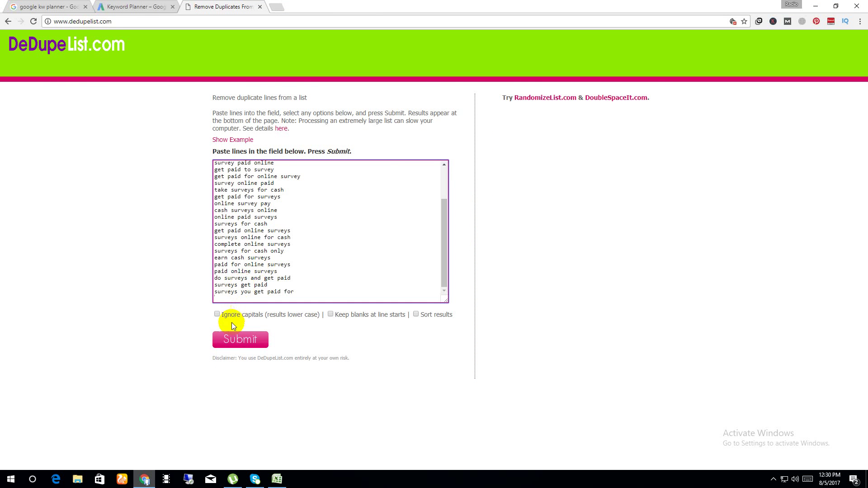
pyautogui.click(240, 339)
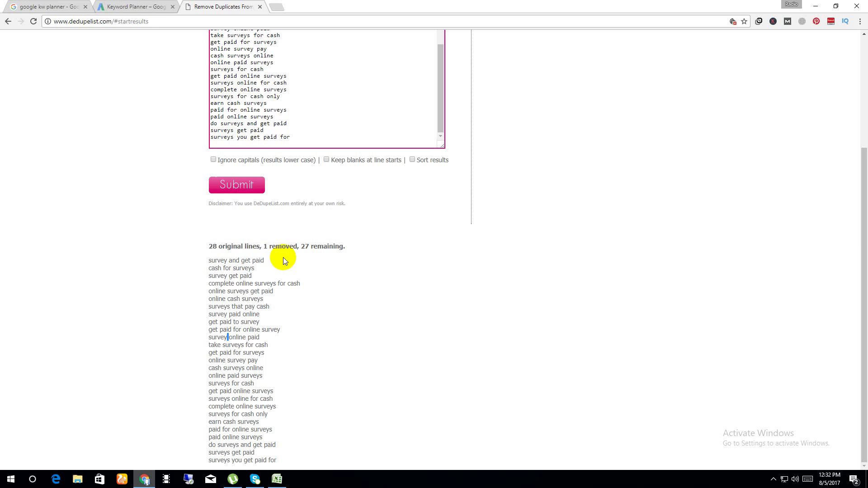
pyautogui.click(158, 6)
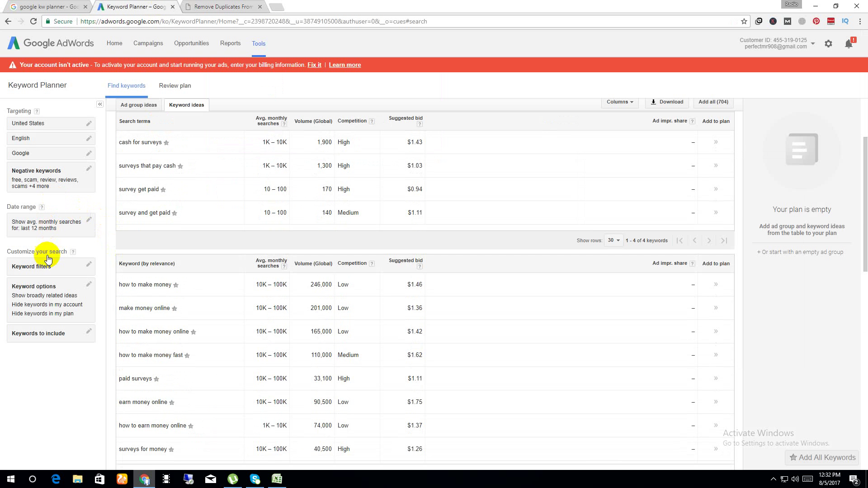
pyautogui.click(43, 294)
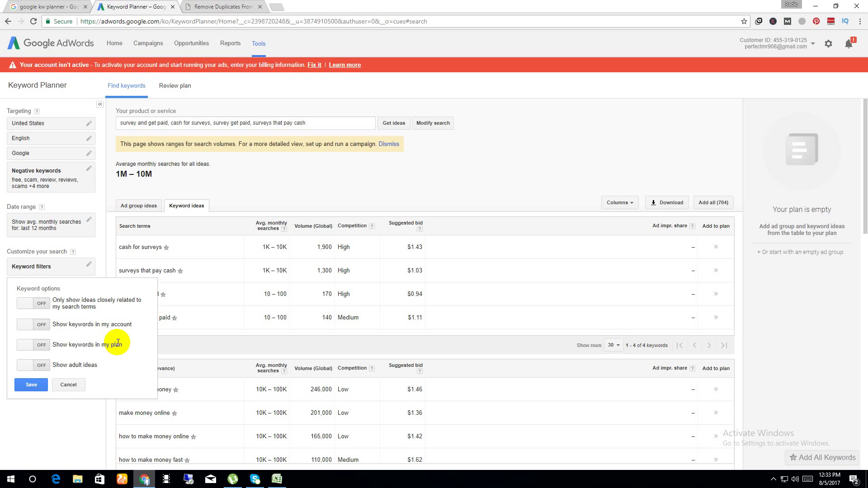
pyautogui.click(66, 384)
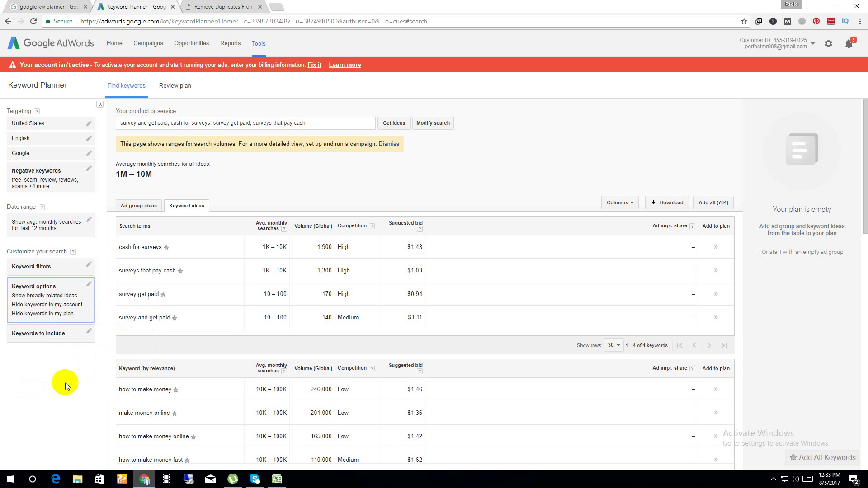
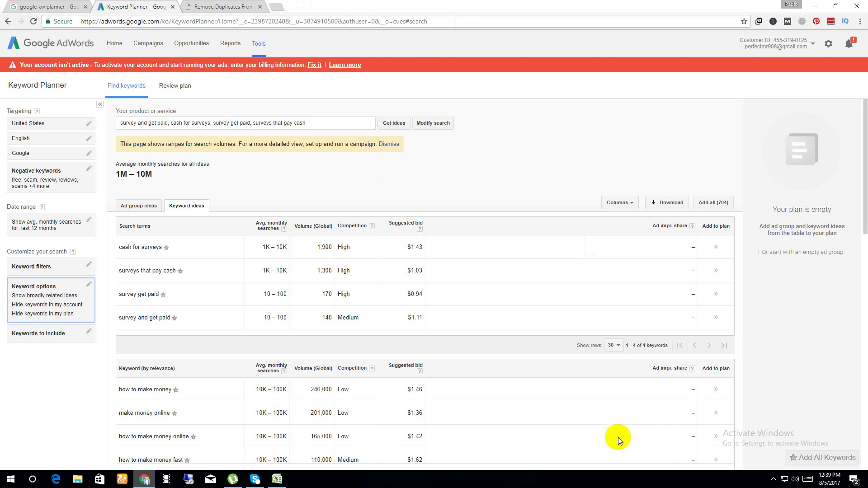
# Expand the taskbar's hidden notification-area icons while the keyword ideas results stay on screen.
pyautogui.click(773, 480)
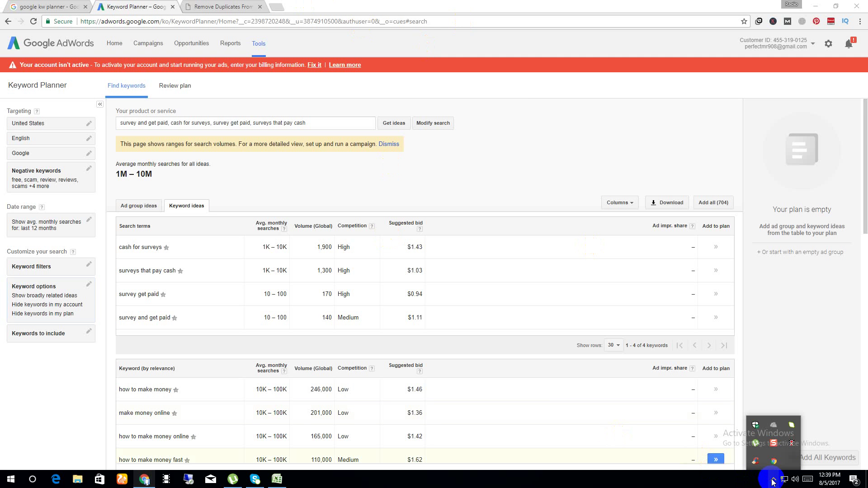